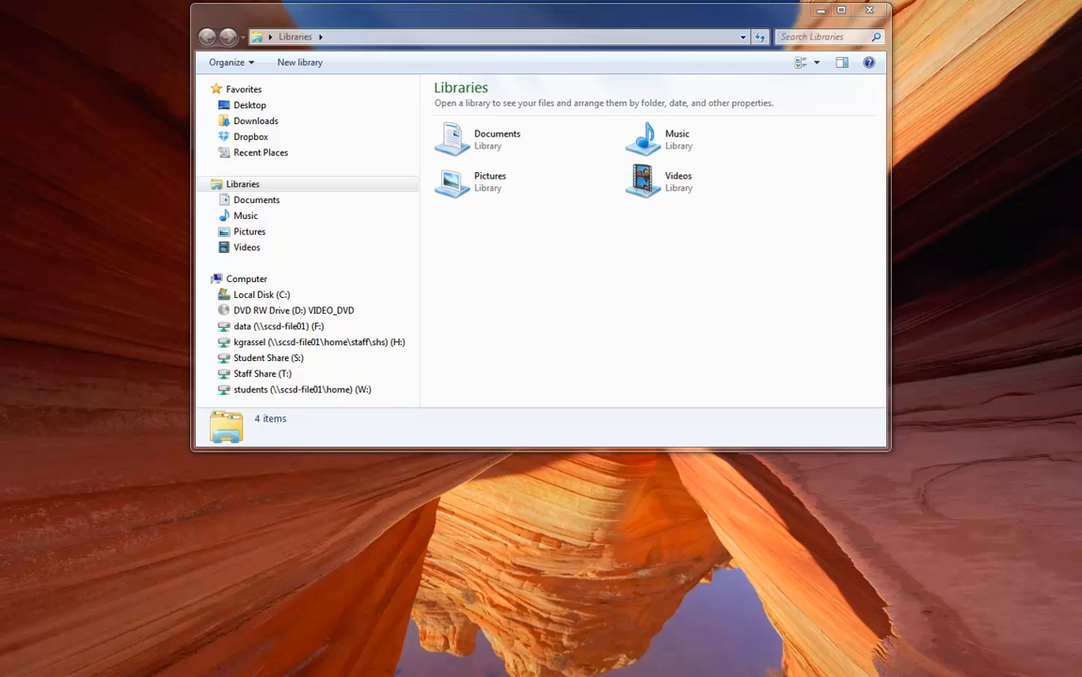
# Create a new folder on the home drive (H:), try to name it Quickbooks, and decline merging it with the existing folder
pyautogui.click(336, 345)
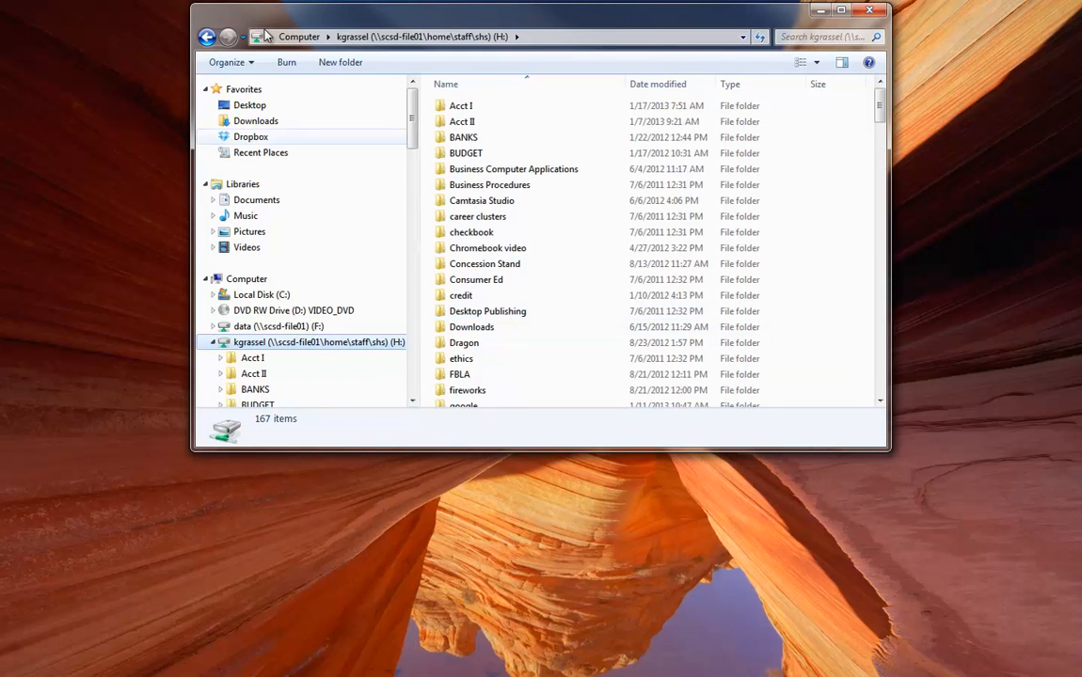
pyautogui.click(335, 73)
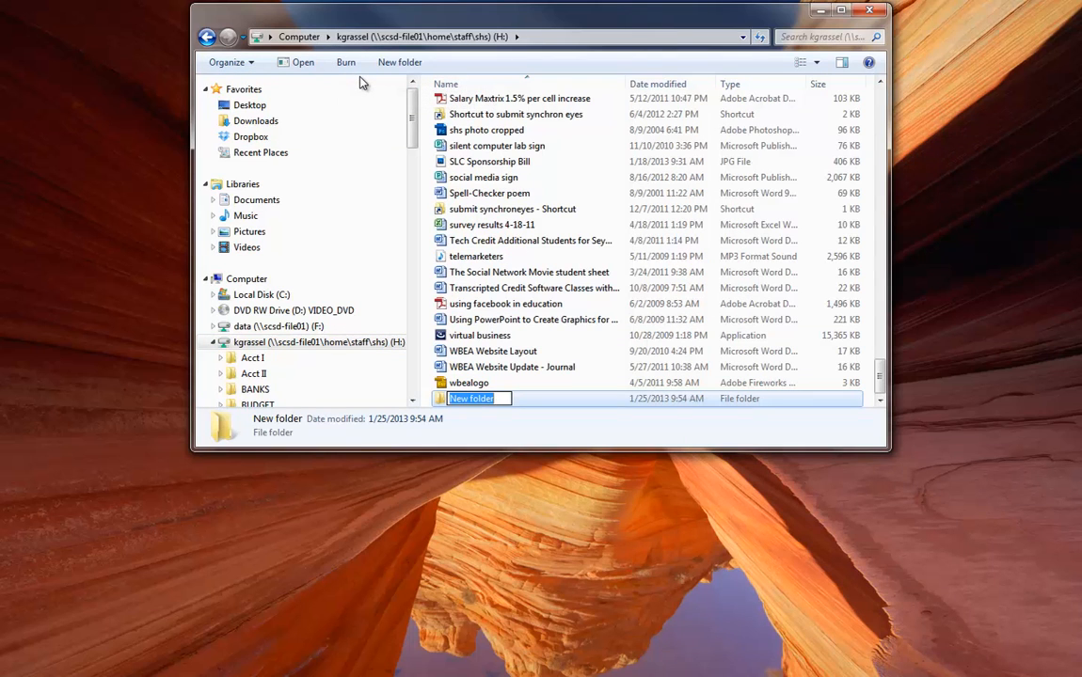
pyautogui.write('Quickbo')
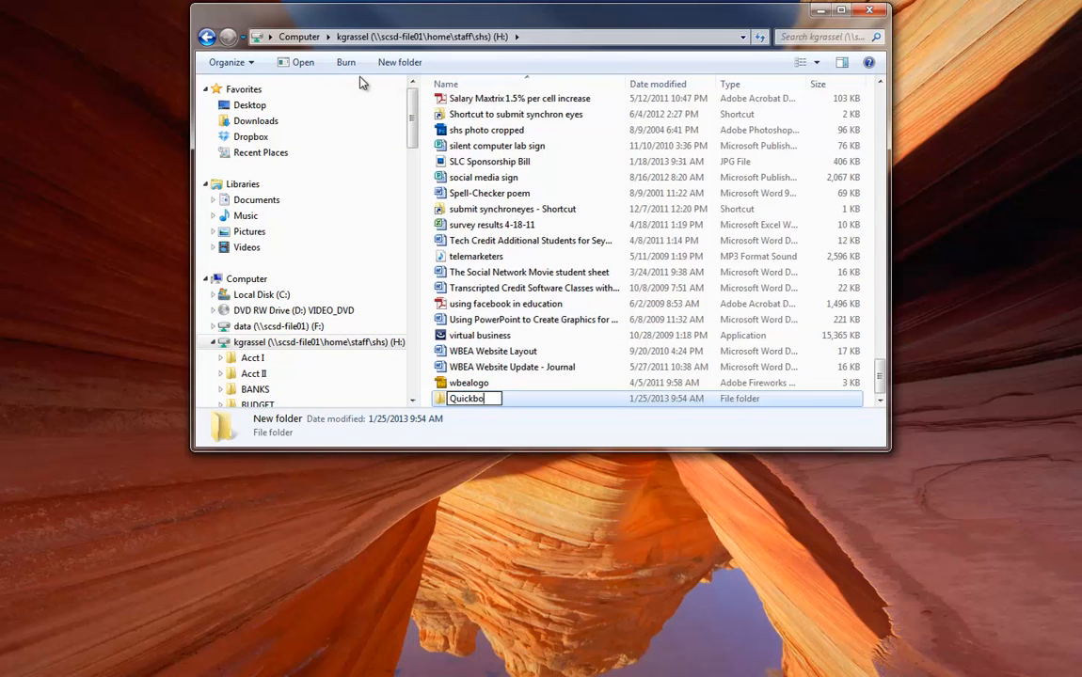
pyautogui.write('oks')
pyautogui.press('Return')
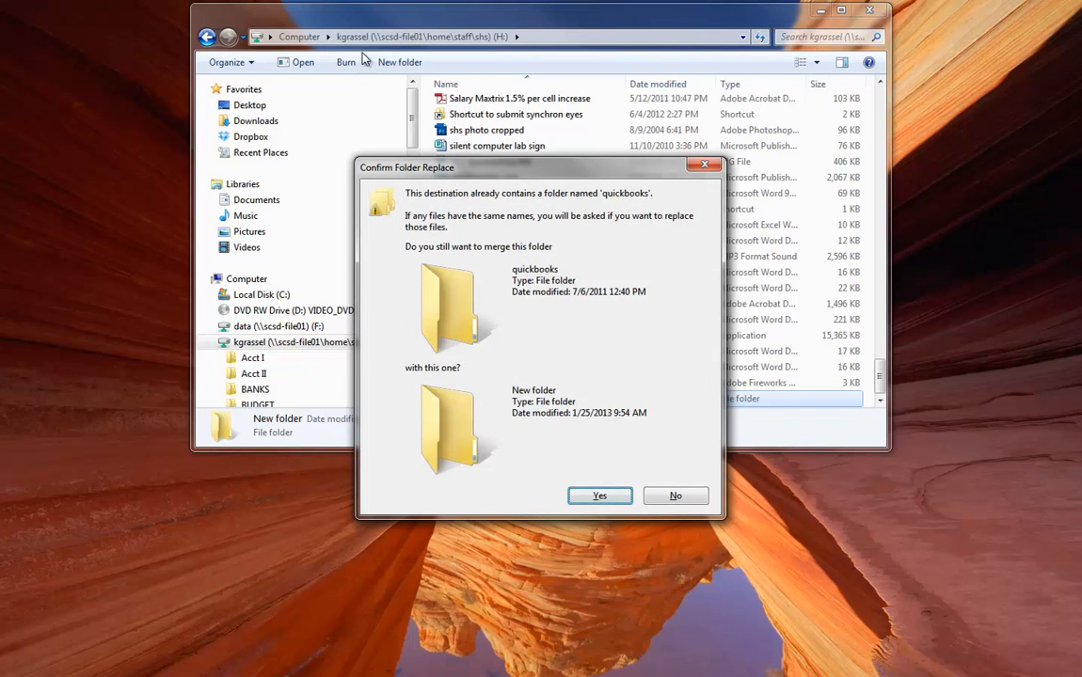
pyautogui.click(674, 498)
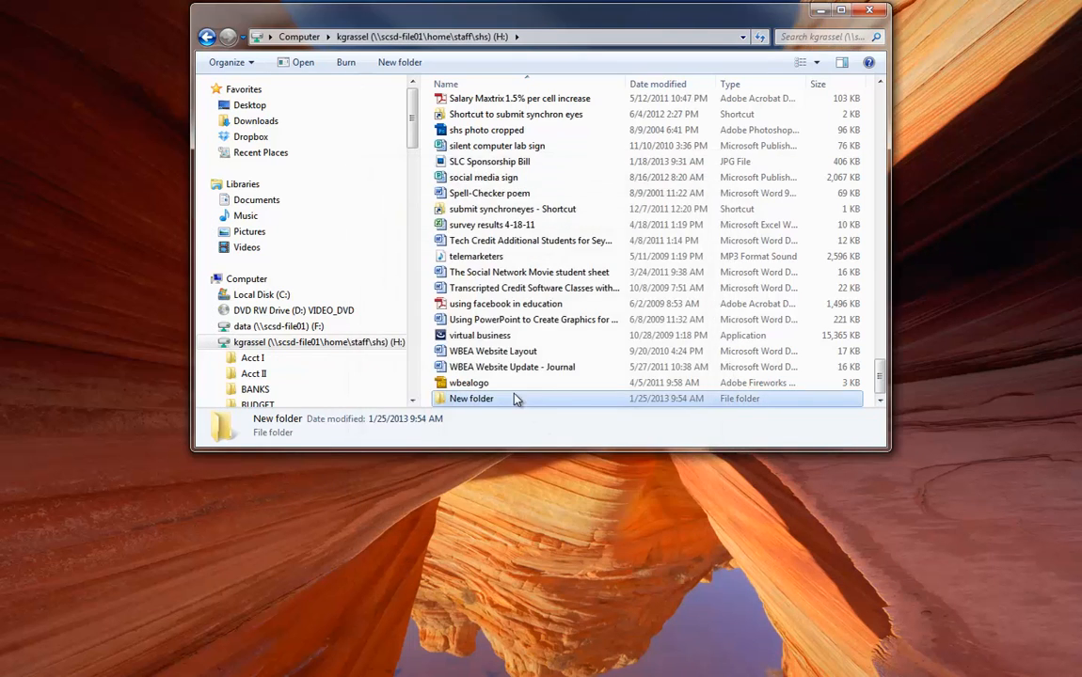
# Rename the new folder on the H: drive as Quickbooks Spring 2013 and collapse the drive's folder tree
pyautogui.doubleClick(490, 403)
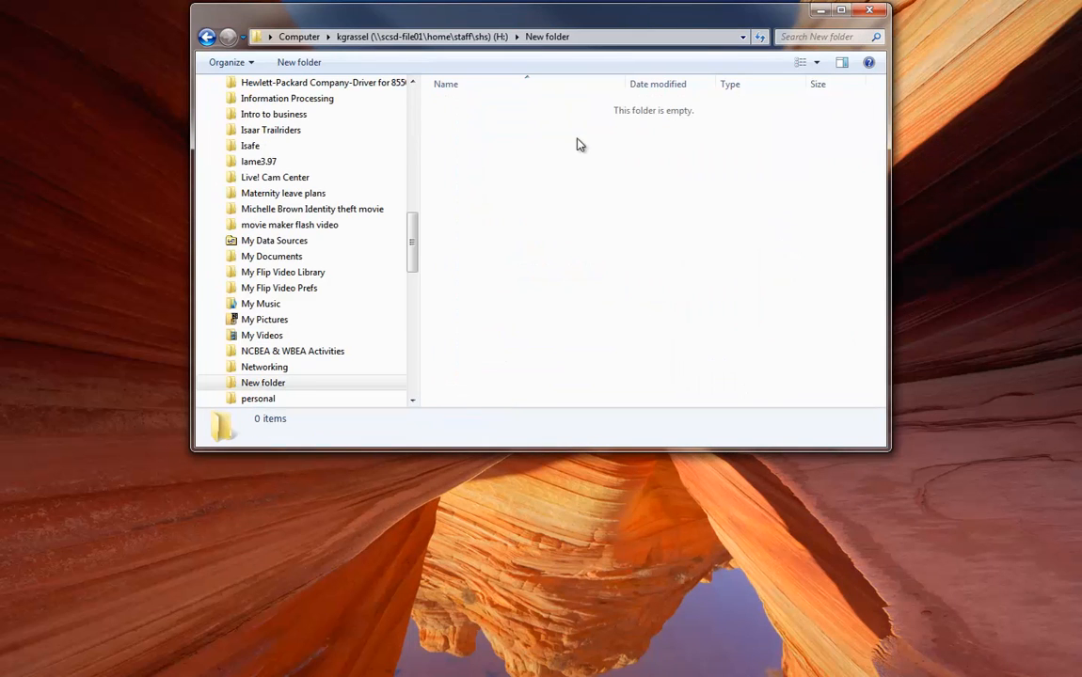
pyautogui.click(414, 37)
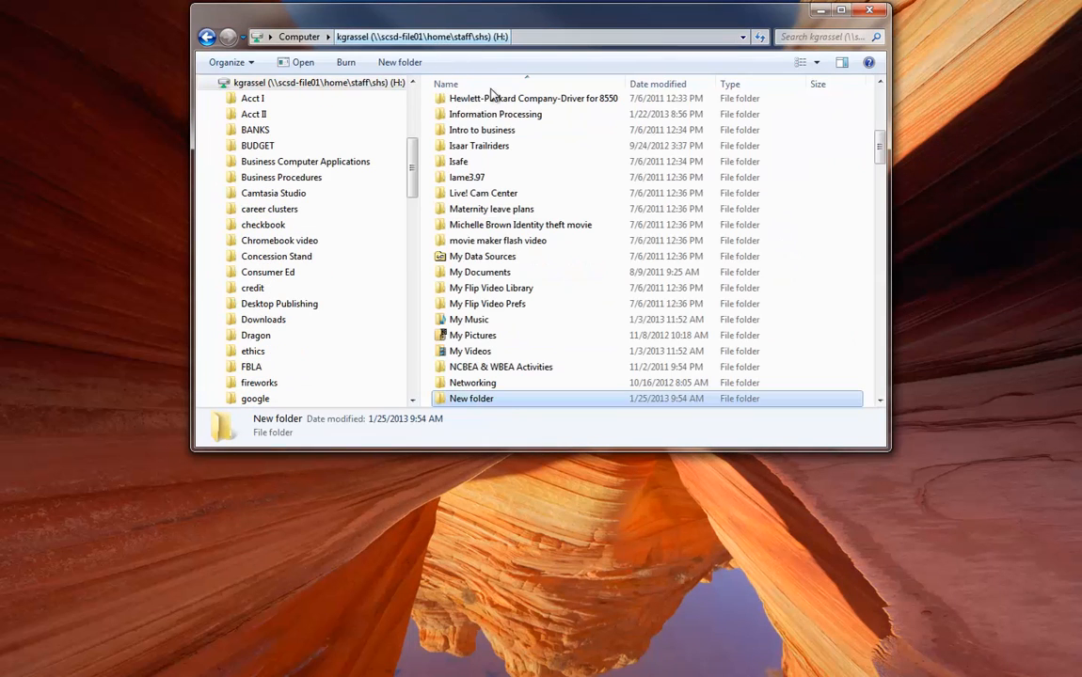
pyautogui.rightClick(478, 402)
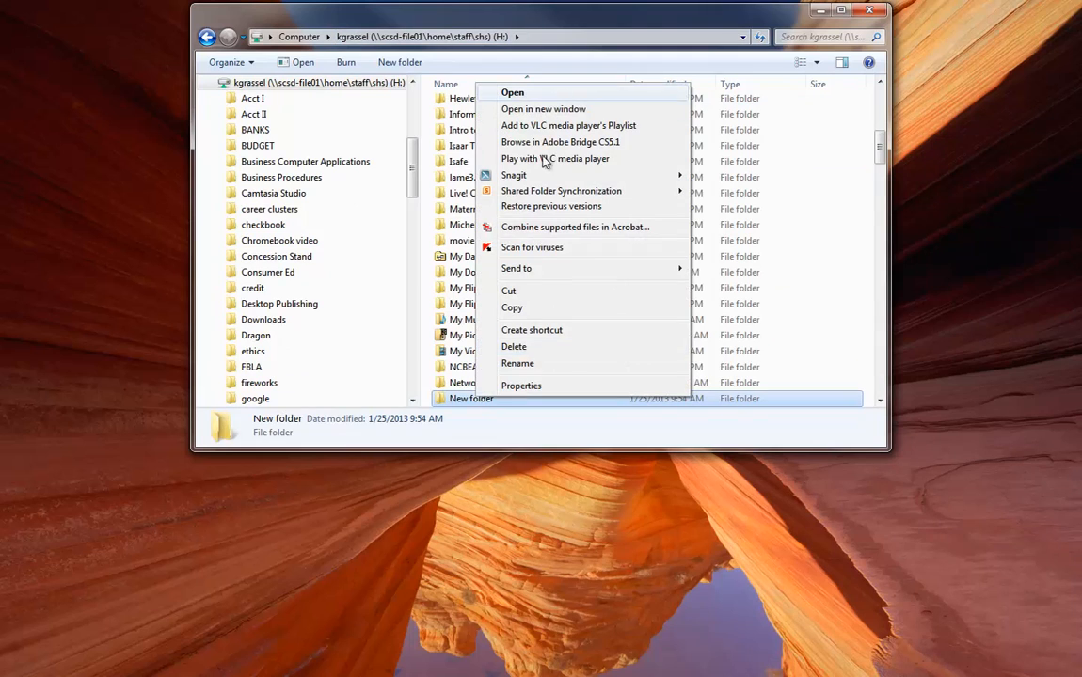
pyautogui.click(499, 365)
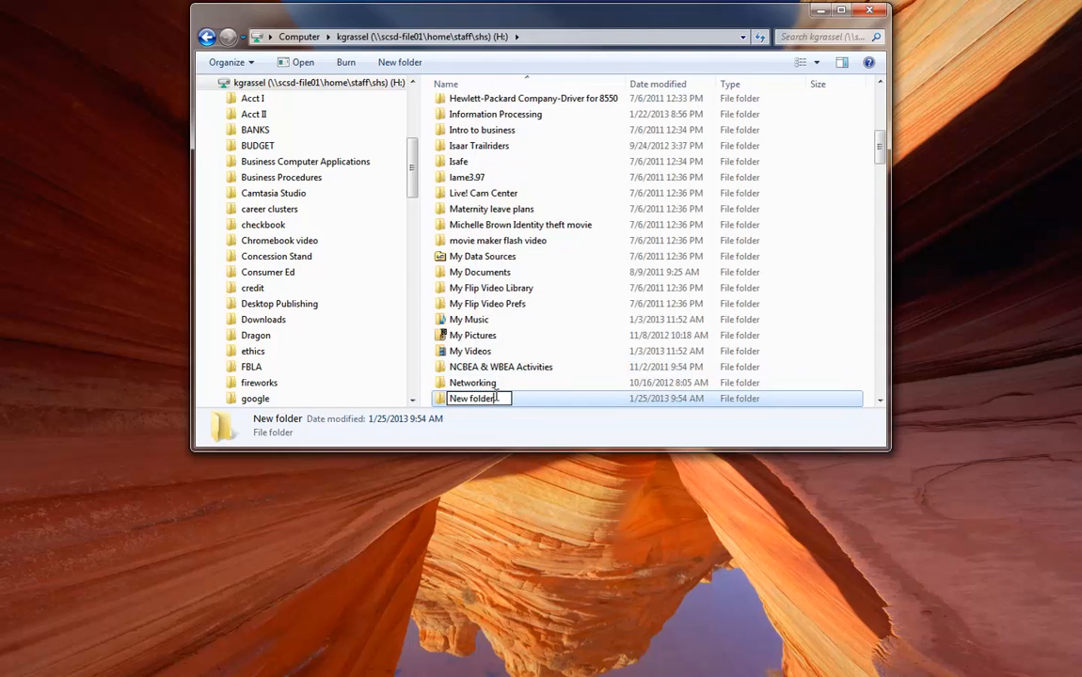
pyautogui.write('Quic')
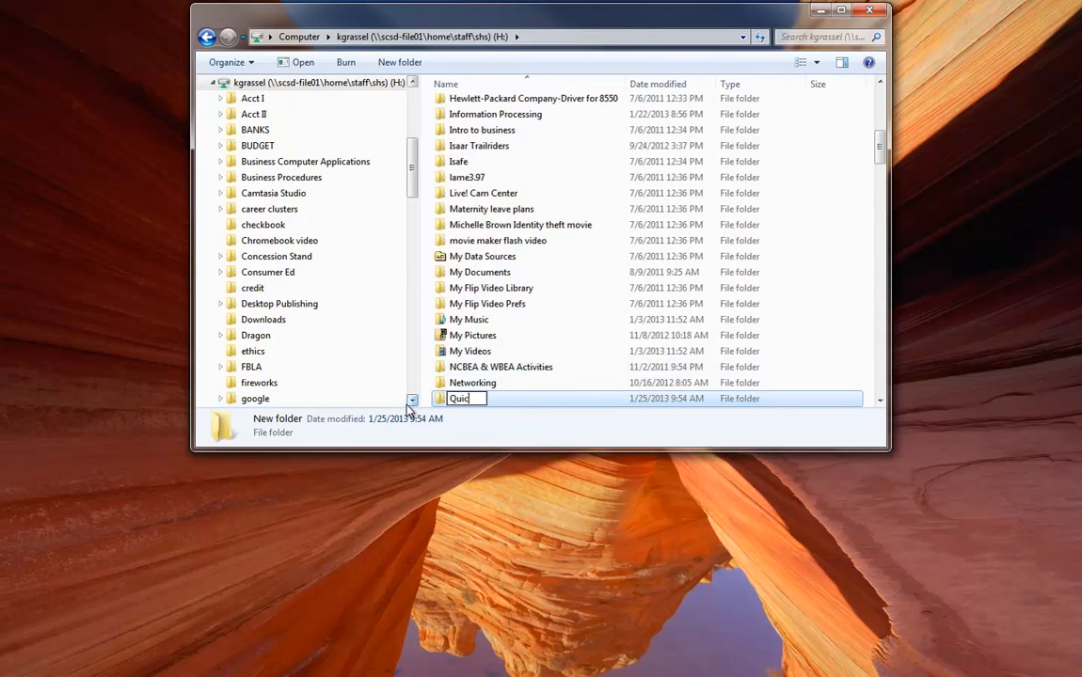
pyautogui.write('kbooks S')
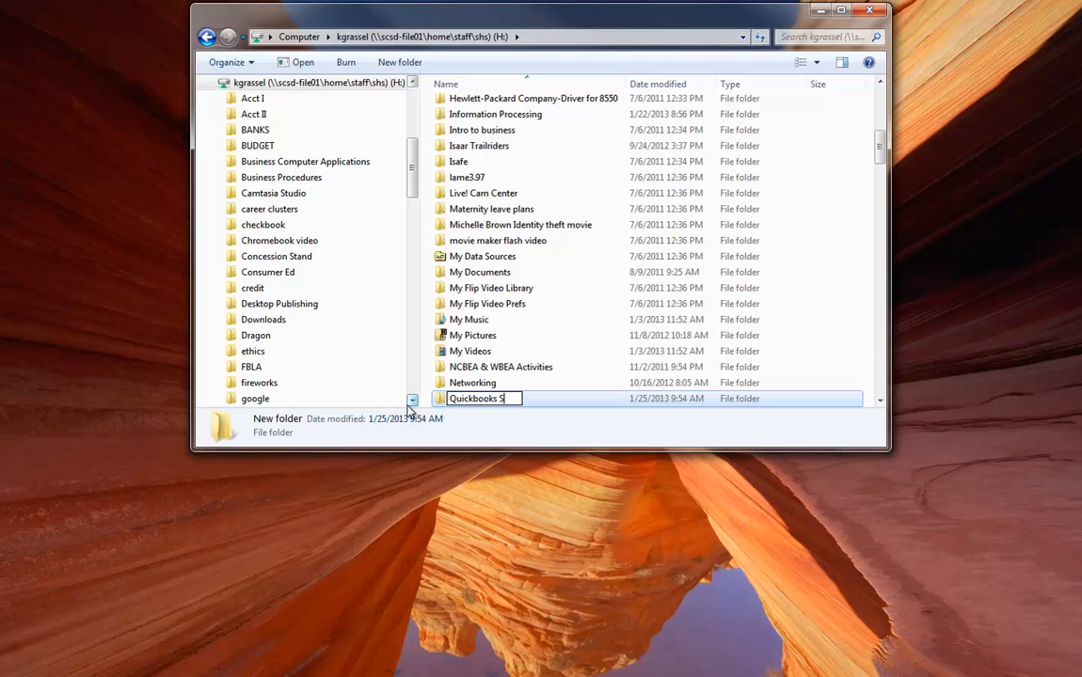
pyautogui.write('pring 2013')
pyautogui.press('Return')
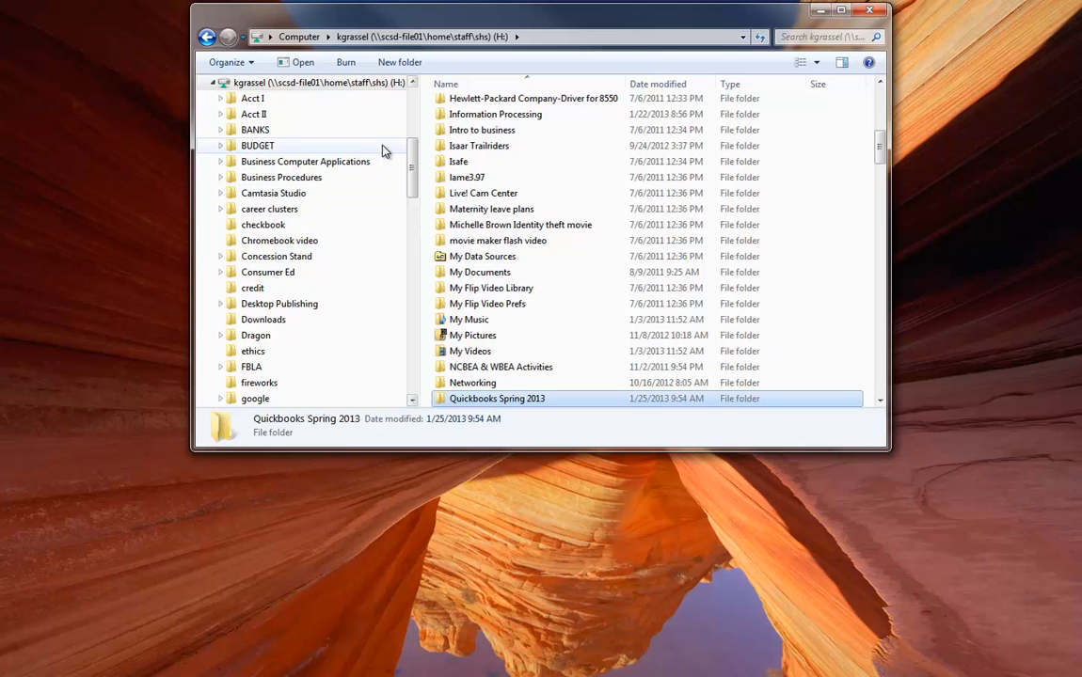
pyautogui.click(215, 85)
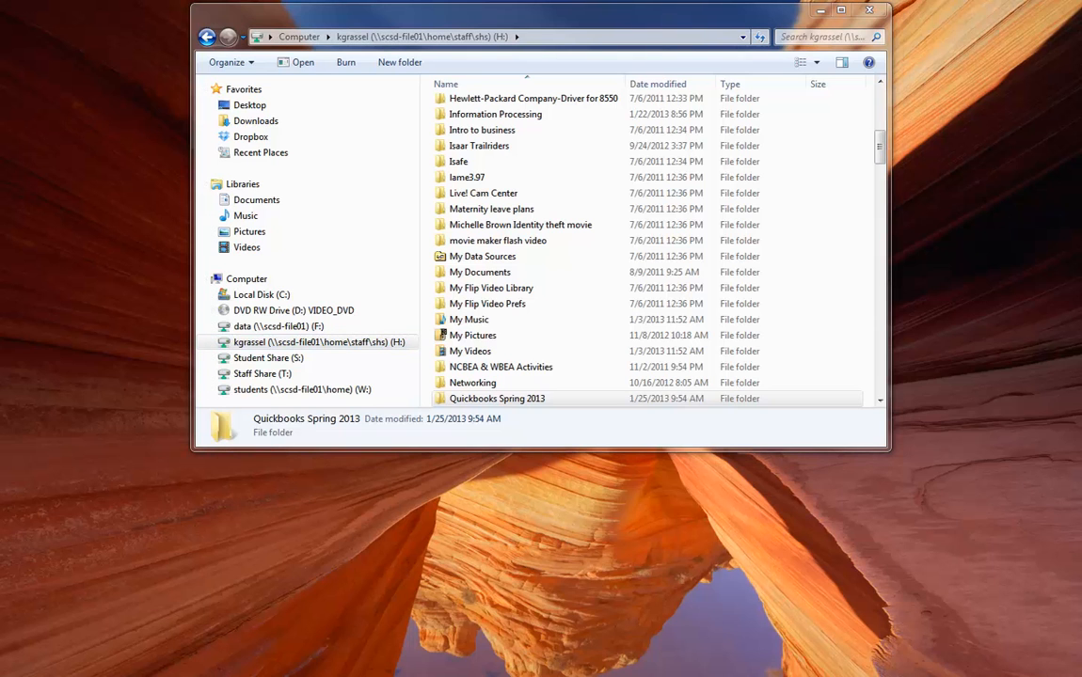
# Open a second Explorer window showing Computer, and reshape the H: drive window into a tall, narrow one beside it
pyautogui.press('super+e')
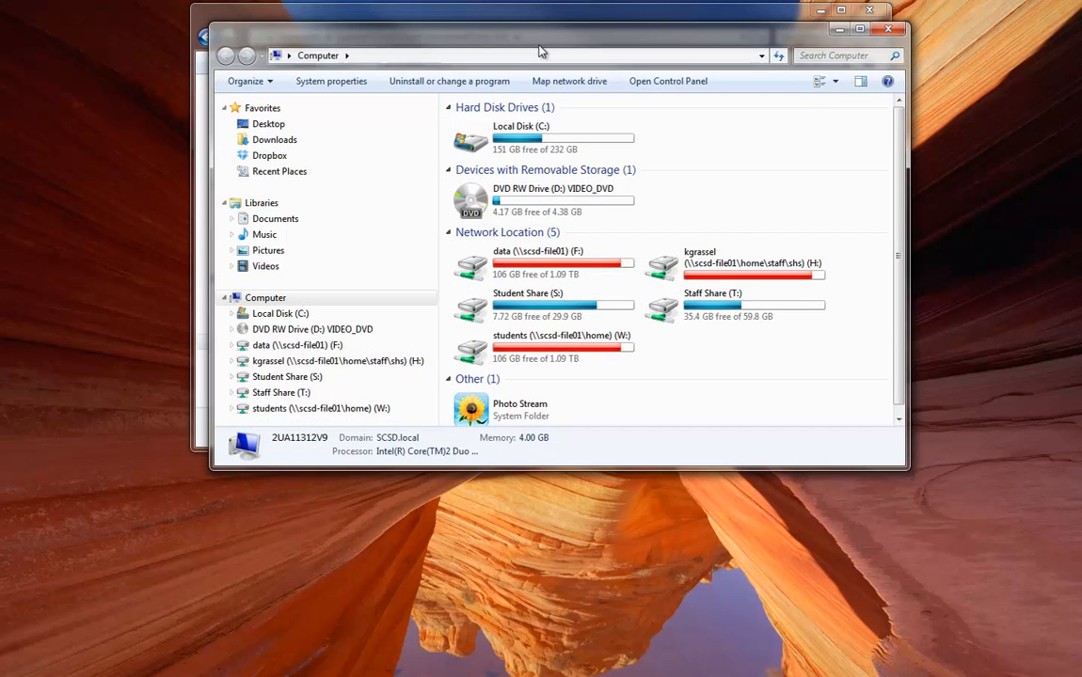
pyautogui.moveTo(542, 37); pyautogui.dragTo(528, 213)
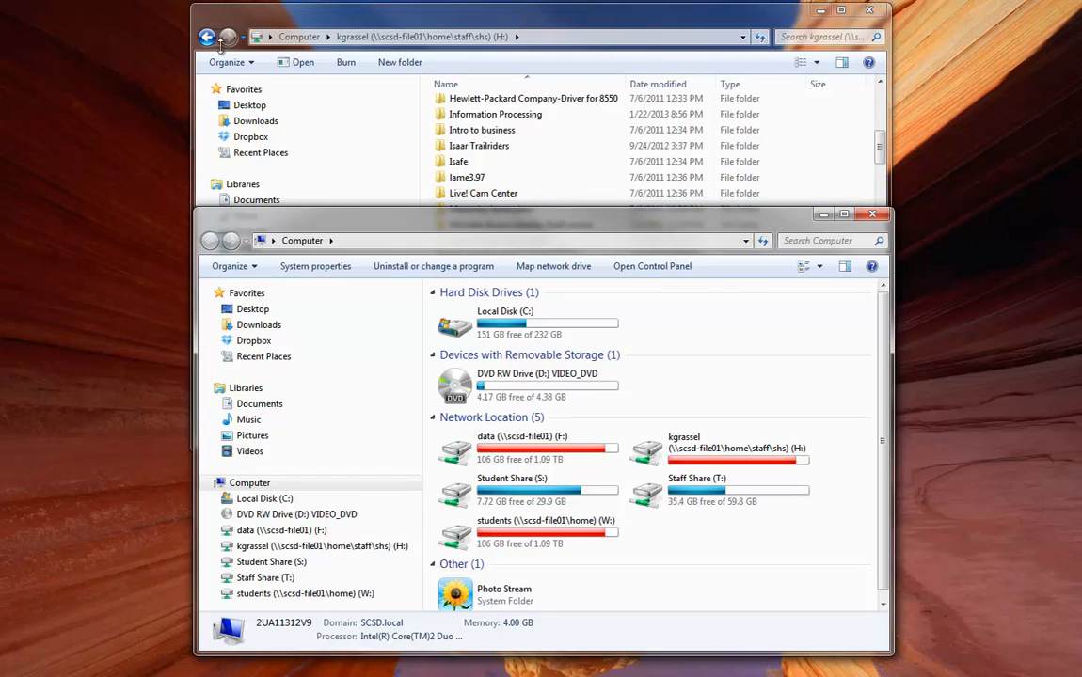
pyautogui.moveTo(192, 4); pyautogui.dragTo(19, 1)
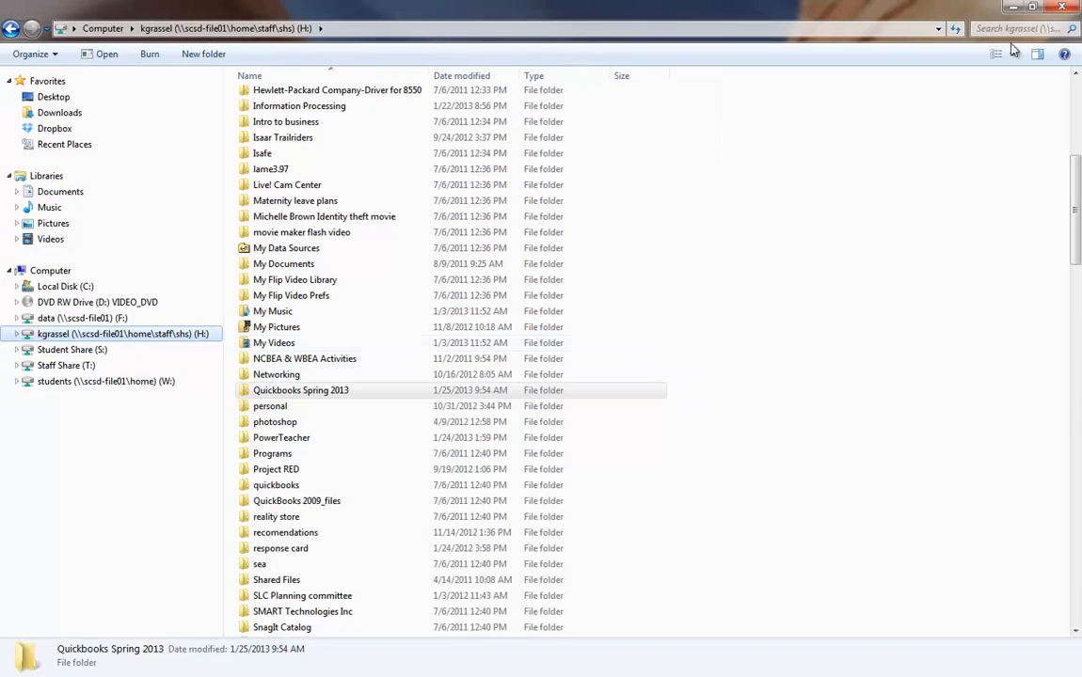
pyautogui.doubleClick(939, 5)
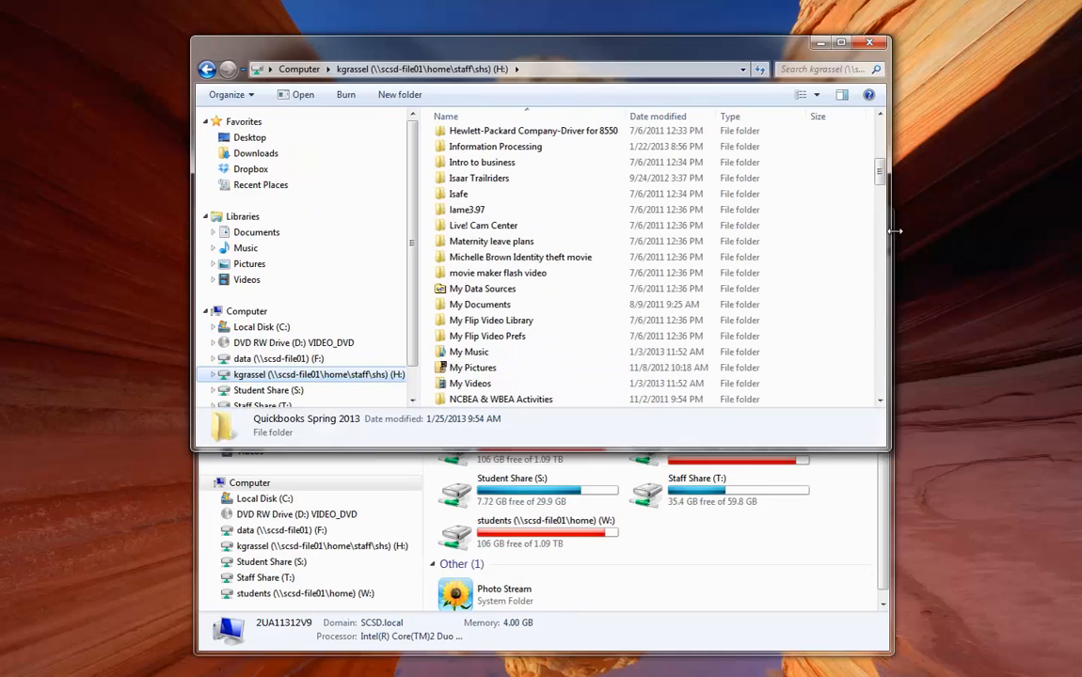
pyautogui.moveTo(889, 232); pyautogui.dragTo(530, 232)
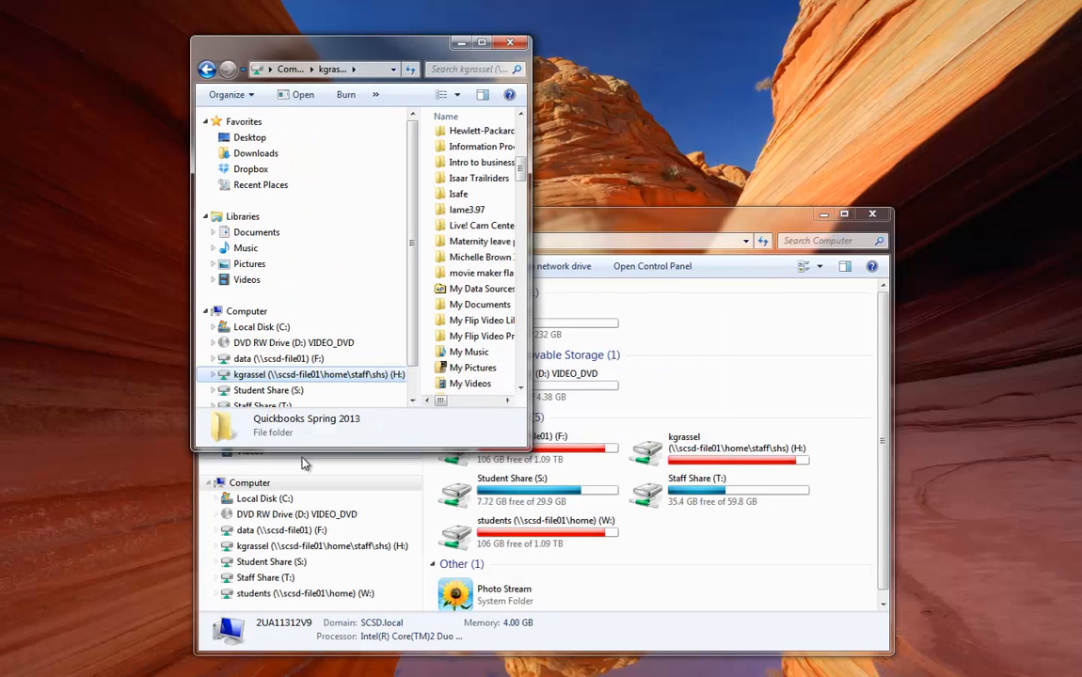
pyautogui.moveTo(301, 452); pyautogui.dragTo(301, 640)
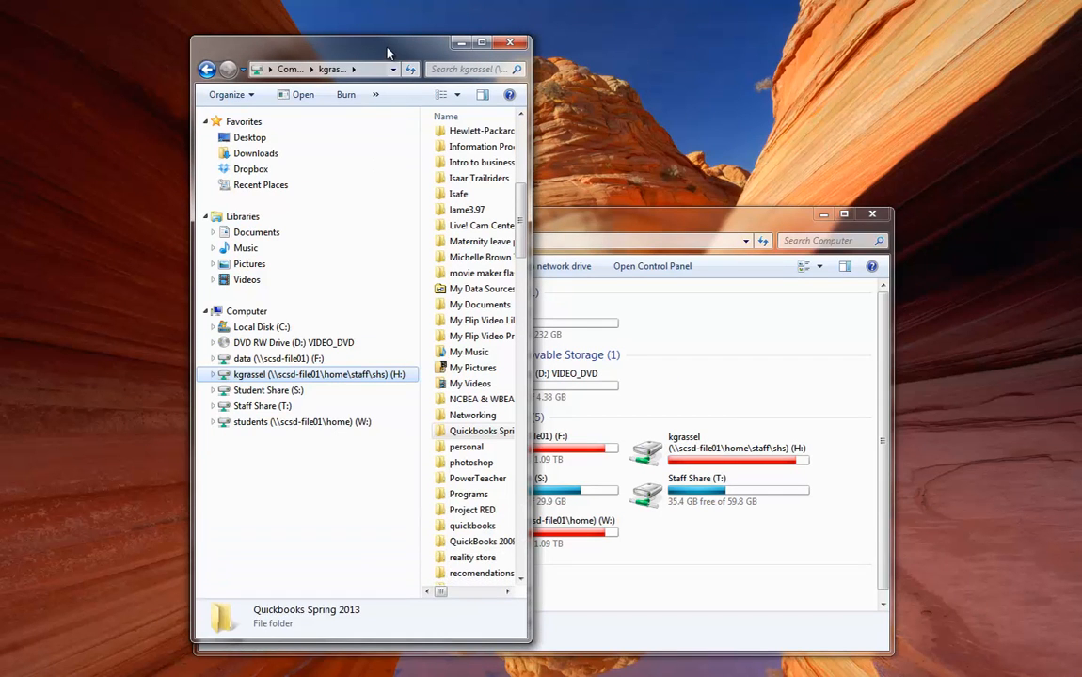
pyautogui.moveTo(400, 46); pyautogui.dragTo(258, 12)
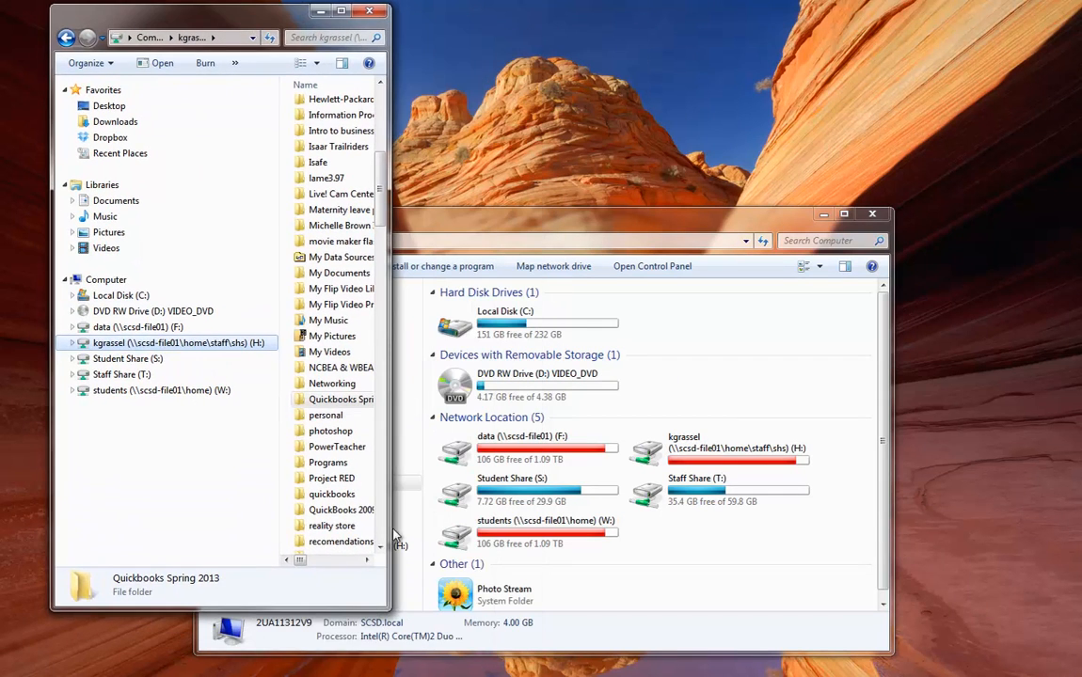
# Widen the H: drive window and open the Quickbooks Spring 2013 folder in it
pyautogui.click(341, 510)
pyautogui.doubleClick(342, 512)
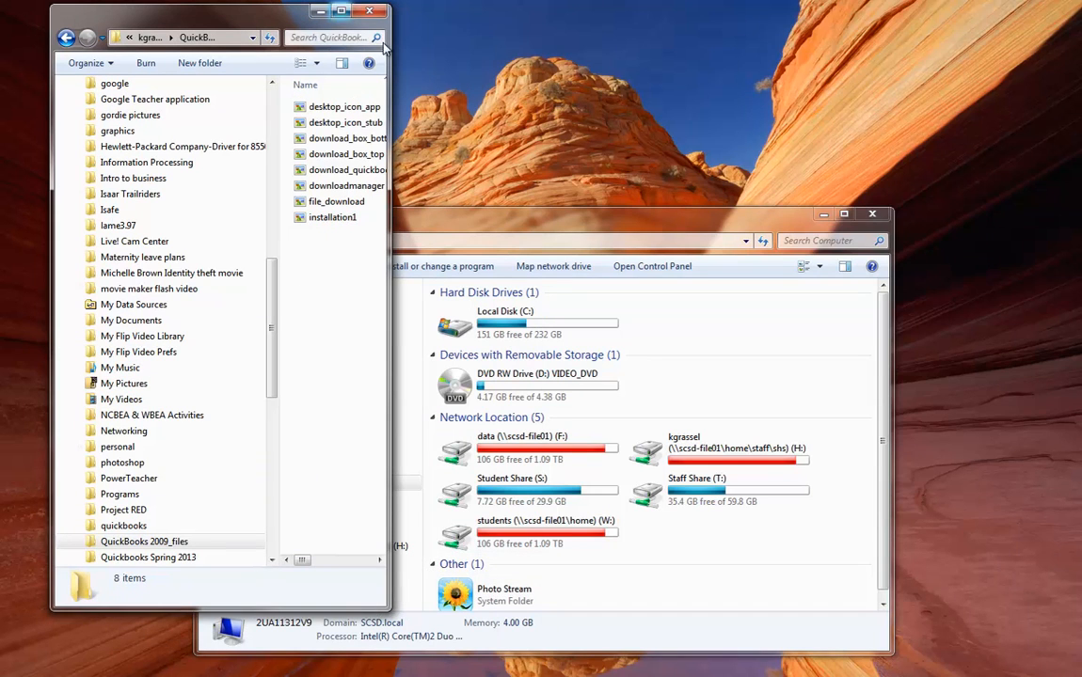
pyautogui.moveTo(390, 46); pyautogui.dragTo(539, 46)
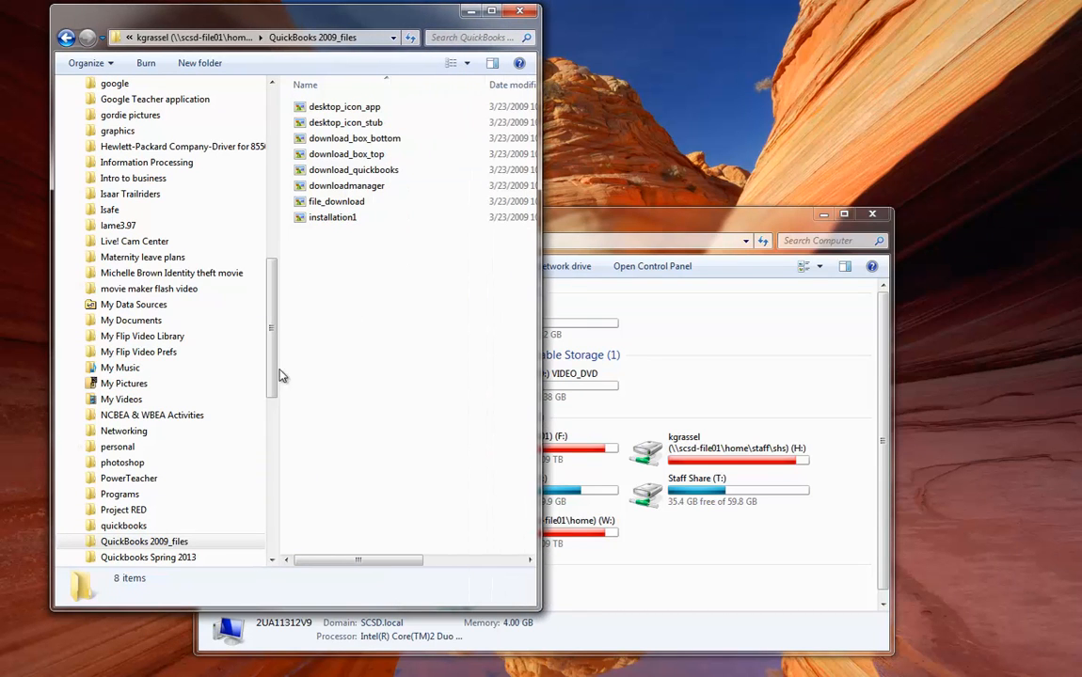
pyautogui.click(141, 527)
pyautogui.click(211, 559)
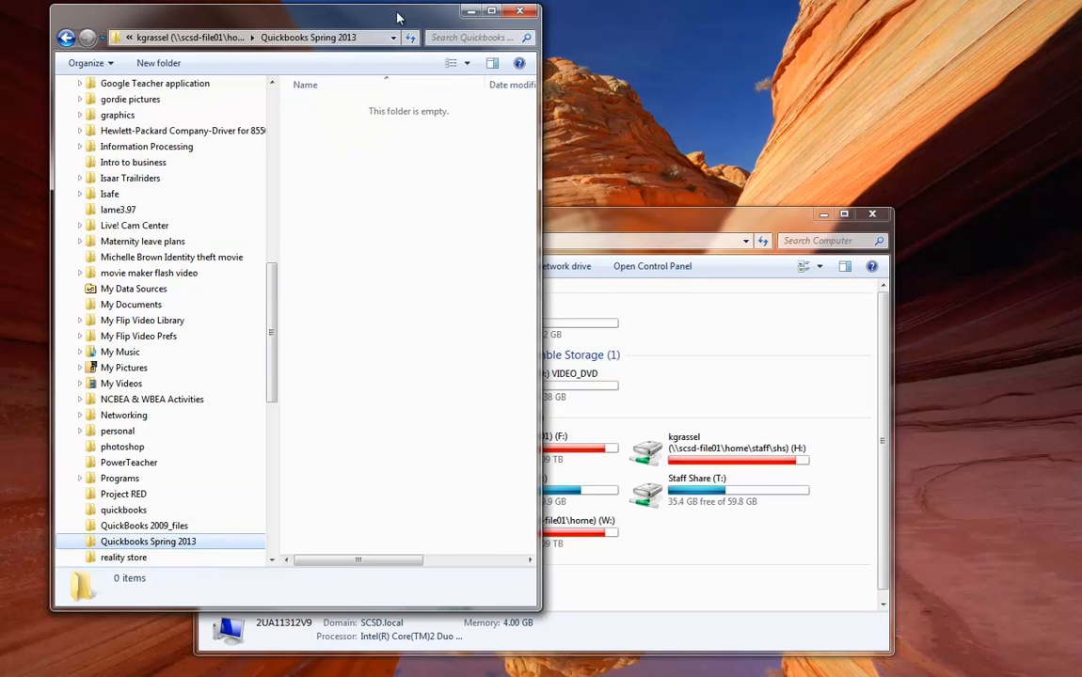
# Arrange the two Explorer windows side by side without overlap, with the Quickbooks Spring 2013 window extended to nearly full screen height
pyautogui.moveTo(396, 18); pyautogui.dragTo(351, 16)
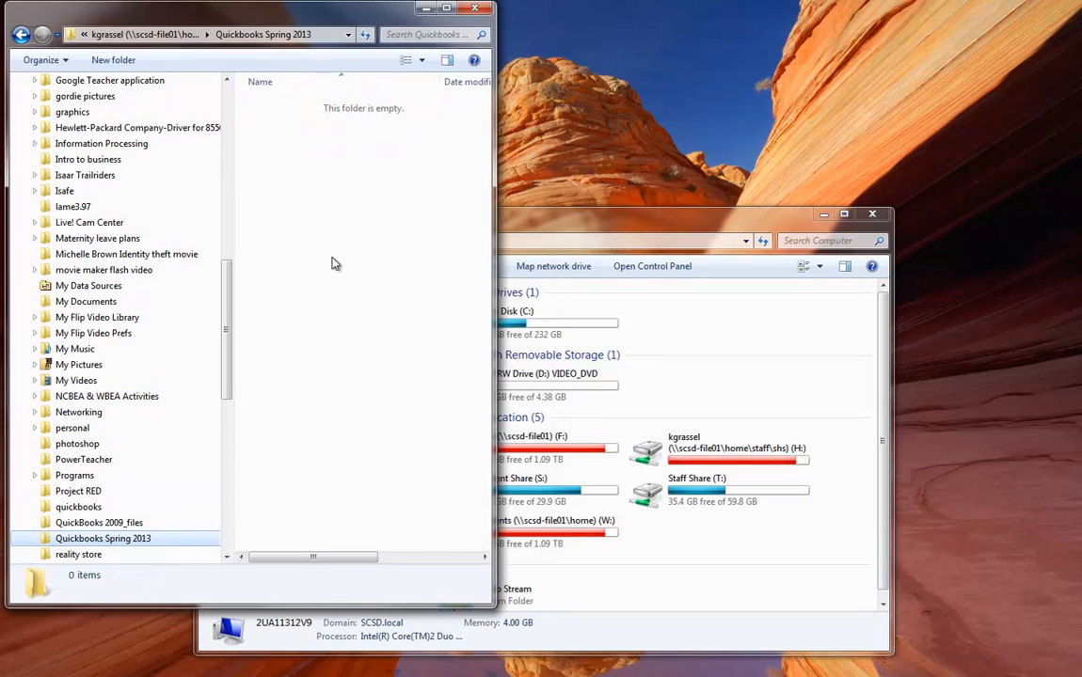
pyautogui.moveTo(382, 605); pyautogui.dragTo(387, 667)
pyautogui.moveTo(589, 213); pyautogui.dragTo(779, 48)
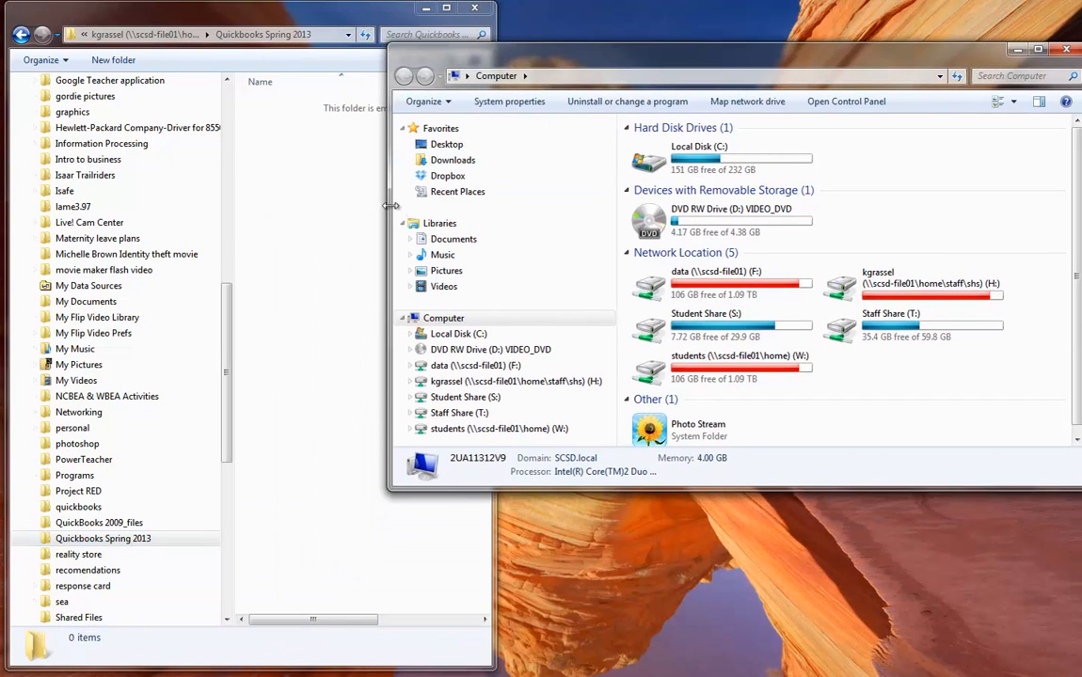
pyautogui.moveTo(389, 205); pyautogui.dragTo(551, 207)
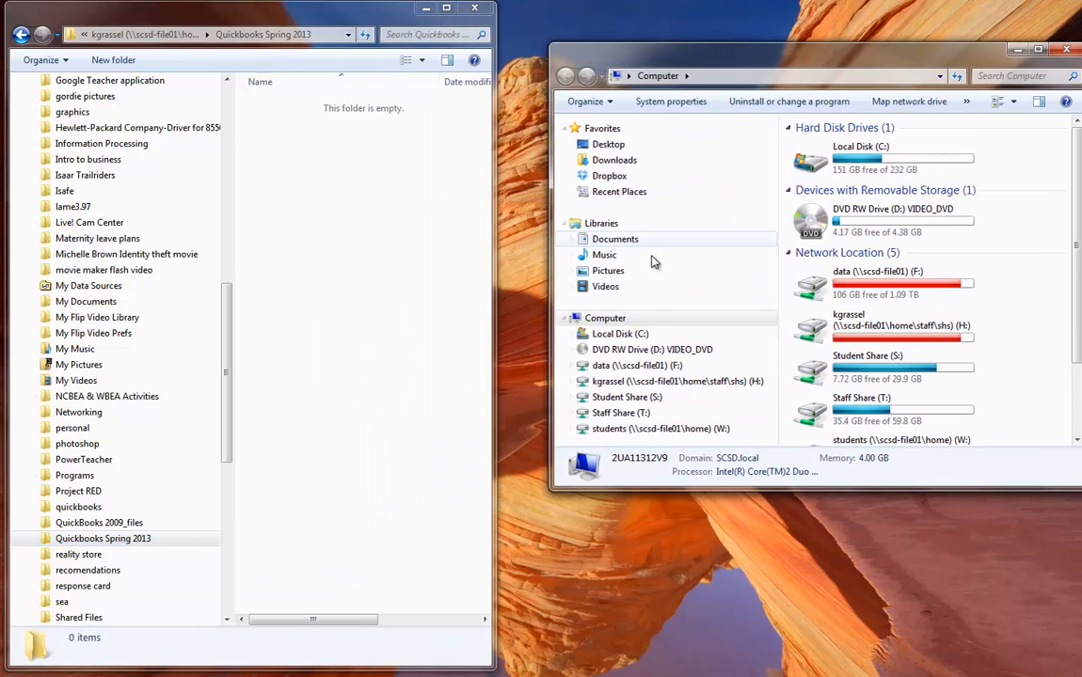
# In the second window, open Student Share (S:), SHS, Classes, the teacher's folder, Accounting, and its Qucikbook files folder
pyautogui.click(646, 400)
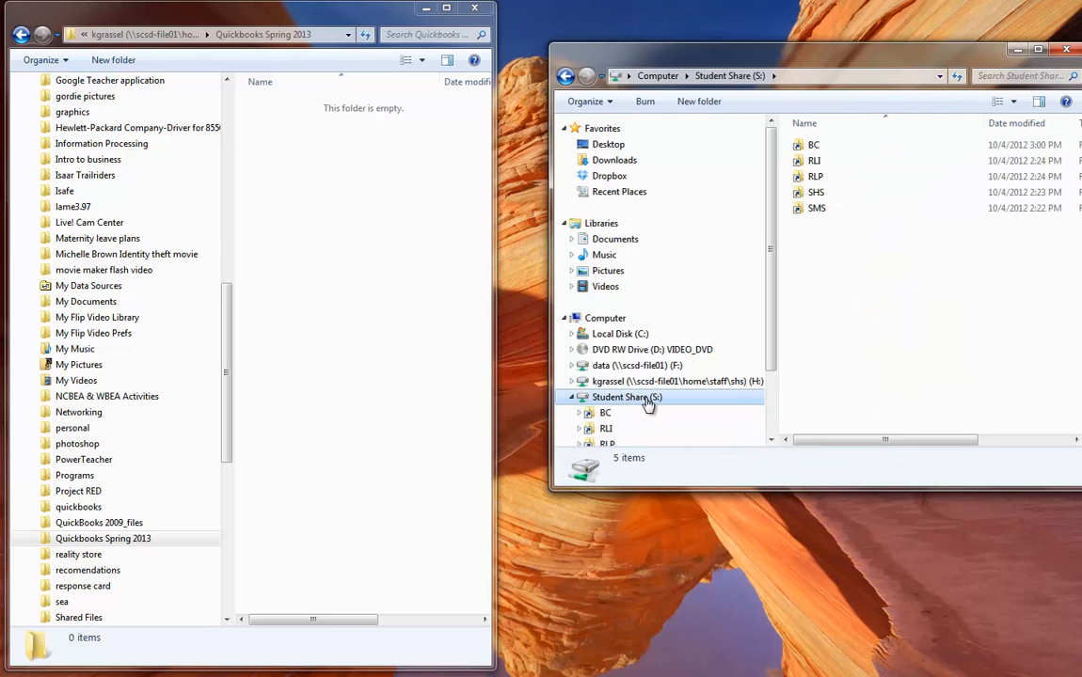
pyautogui.doubleClick(817, 193)
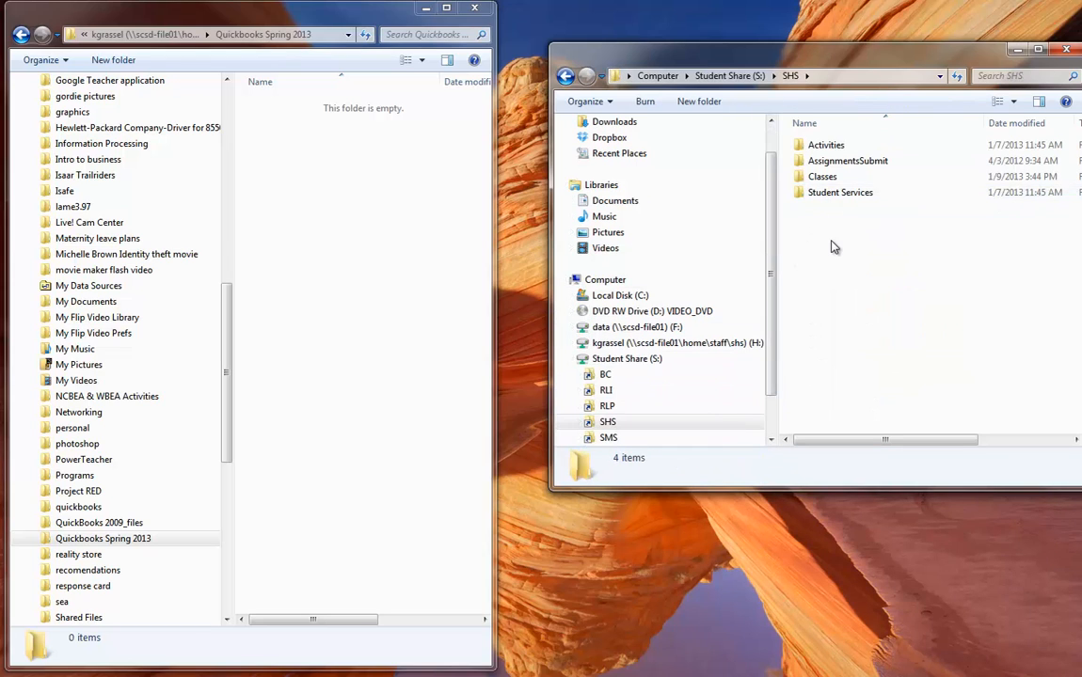
pyautogui.doubleClick(821, 176)
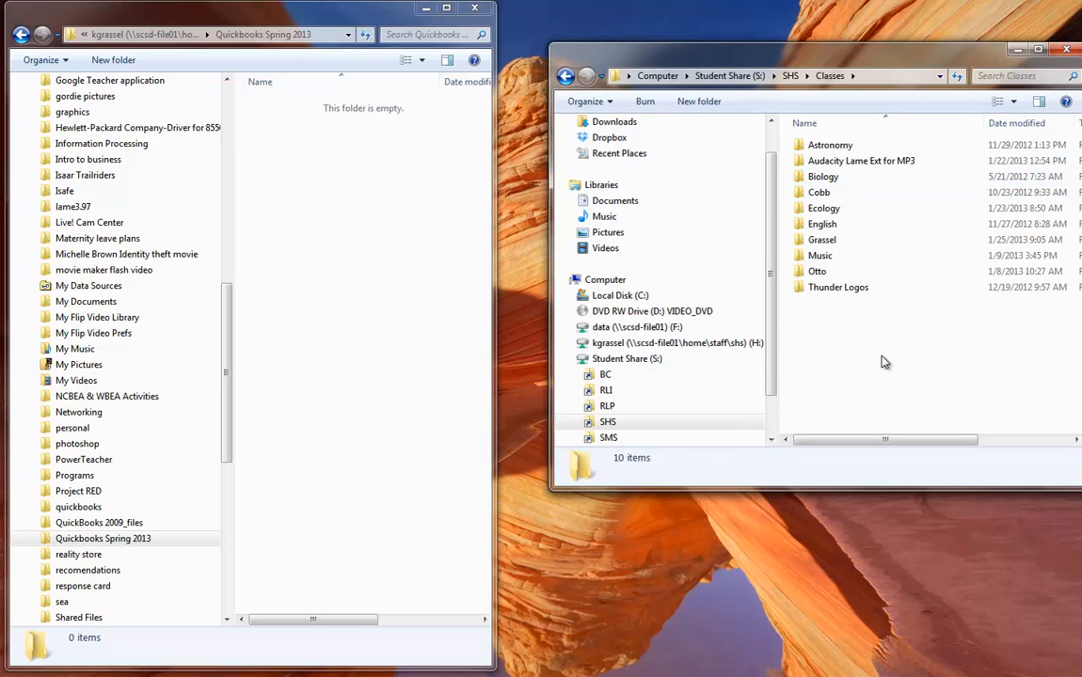
pyautogui.click(835, 242)
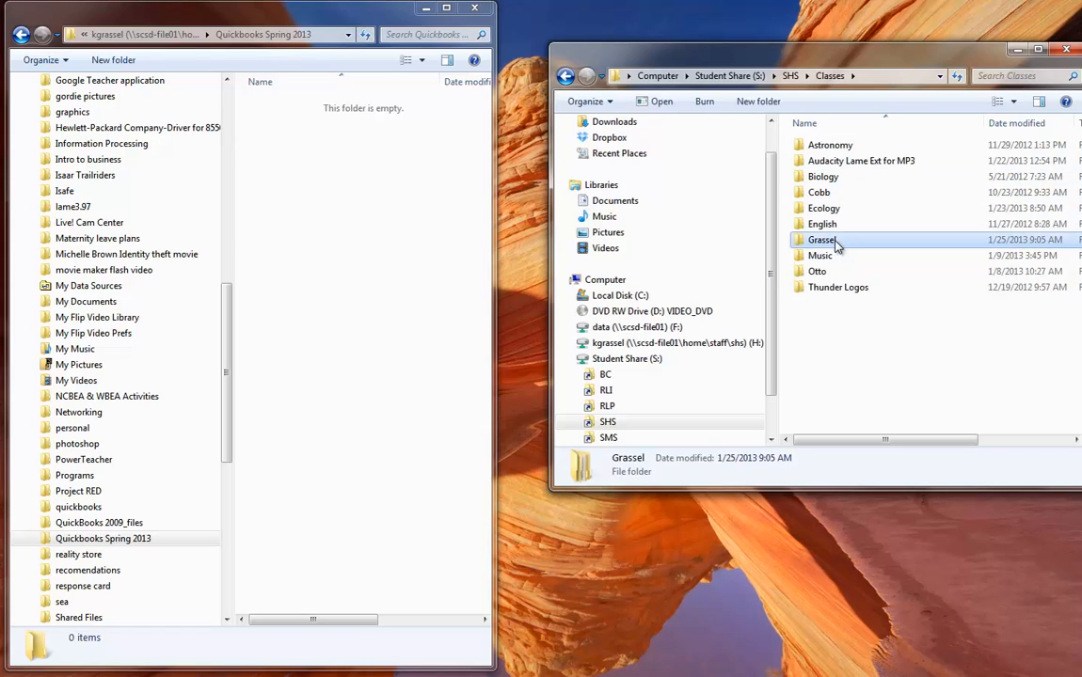
pyautogui.doubleClick(835, 243)
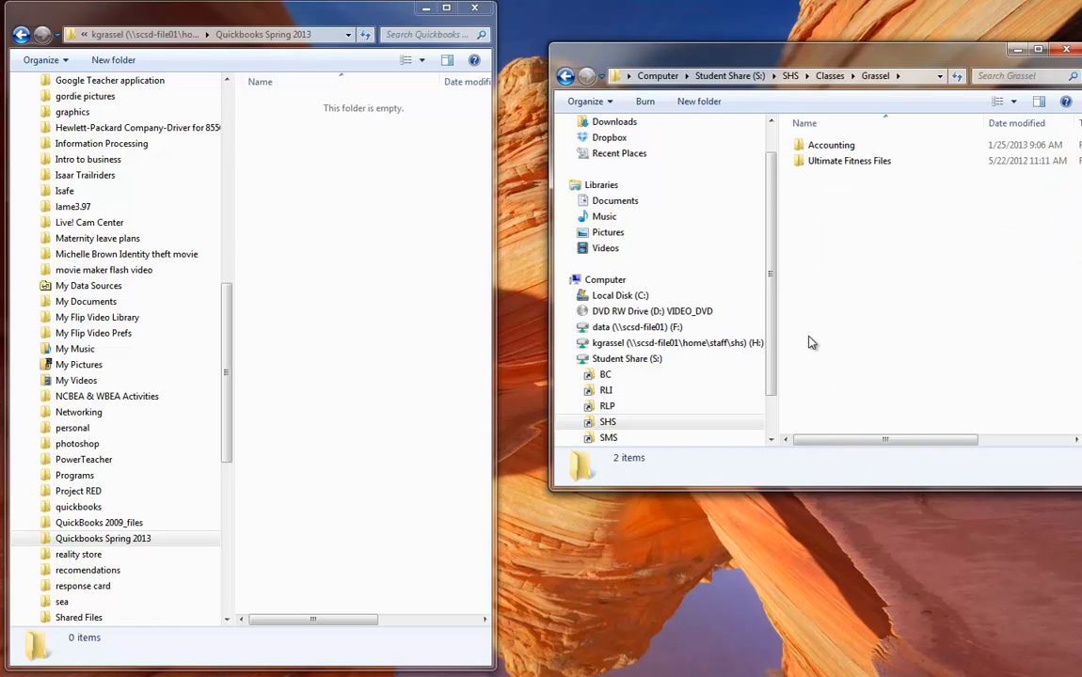
pyautogui.doubleClick(815, 145)
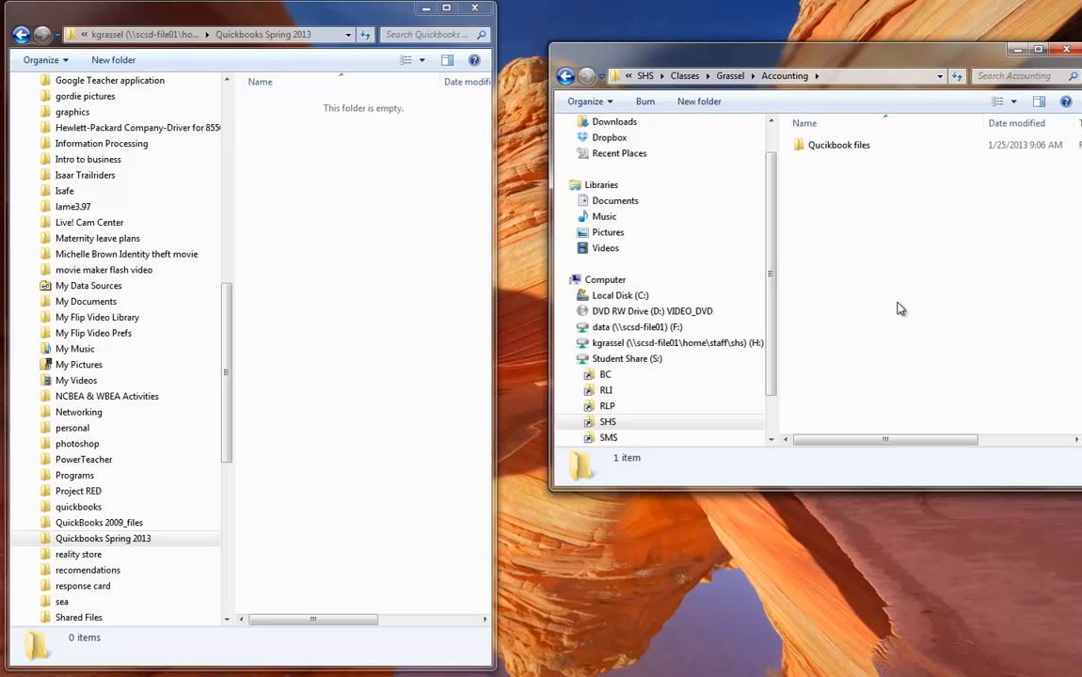
pyautogui.doubleClick(847, 154)
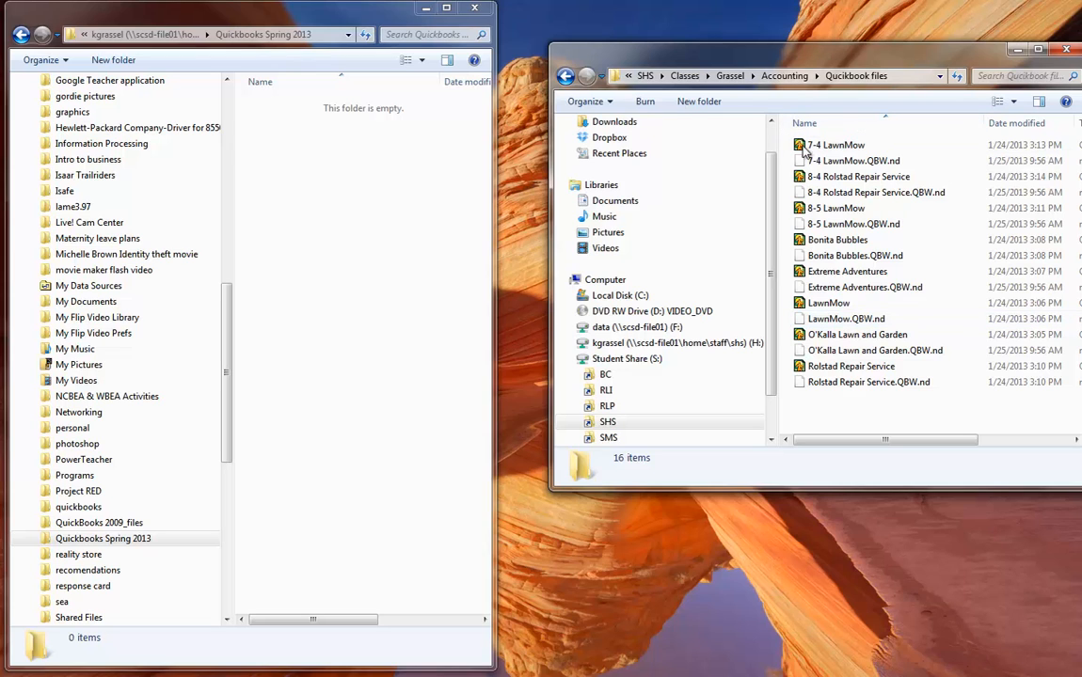
# Try to copy all the files from the Qucikbook files folder into the Quickbooks Spring 2013 folder
pyautogui.moveTo(793, 135); pyautogui.dragTo(986, 417)
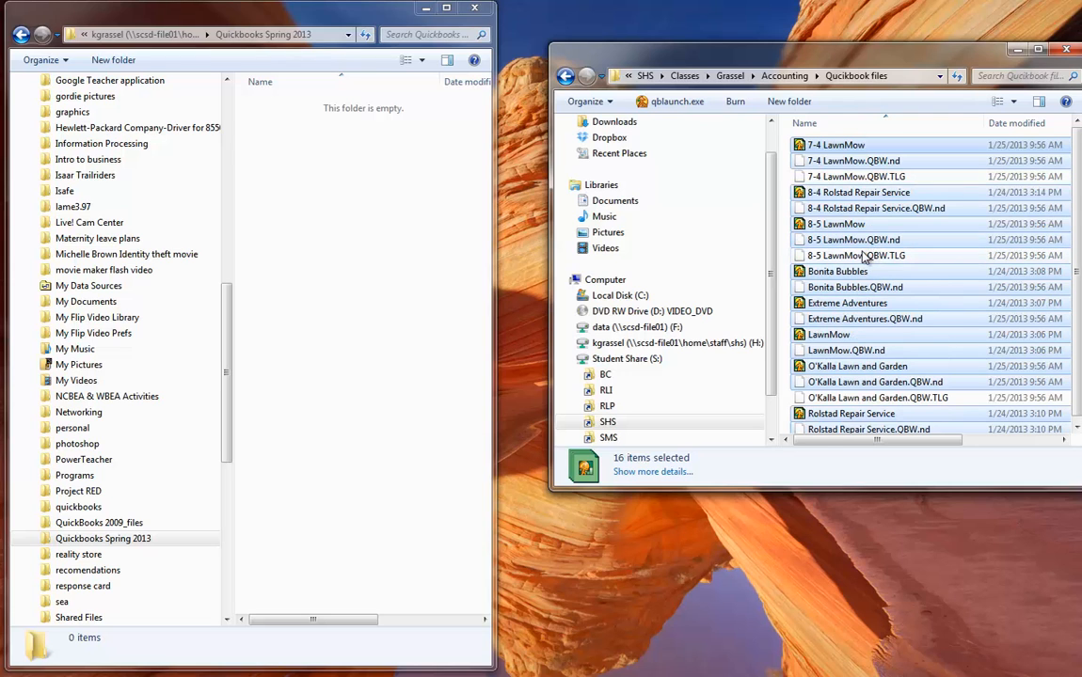
pyautogui.moveTo(847, 255); pyautogui.dragTo(392, 267)
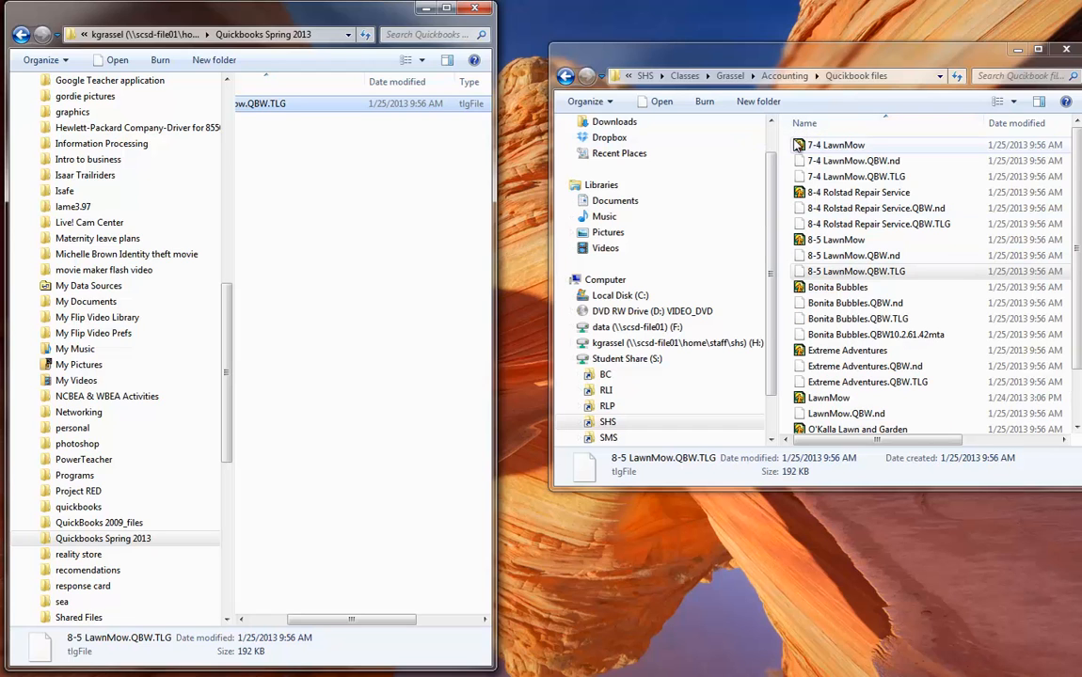
pyautogui.moveTo(798, 146); pyautogui.dragTo(1025, 431)
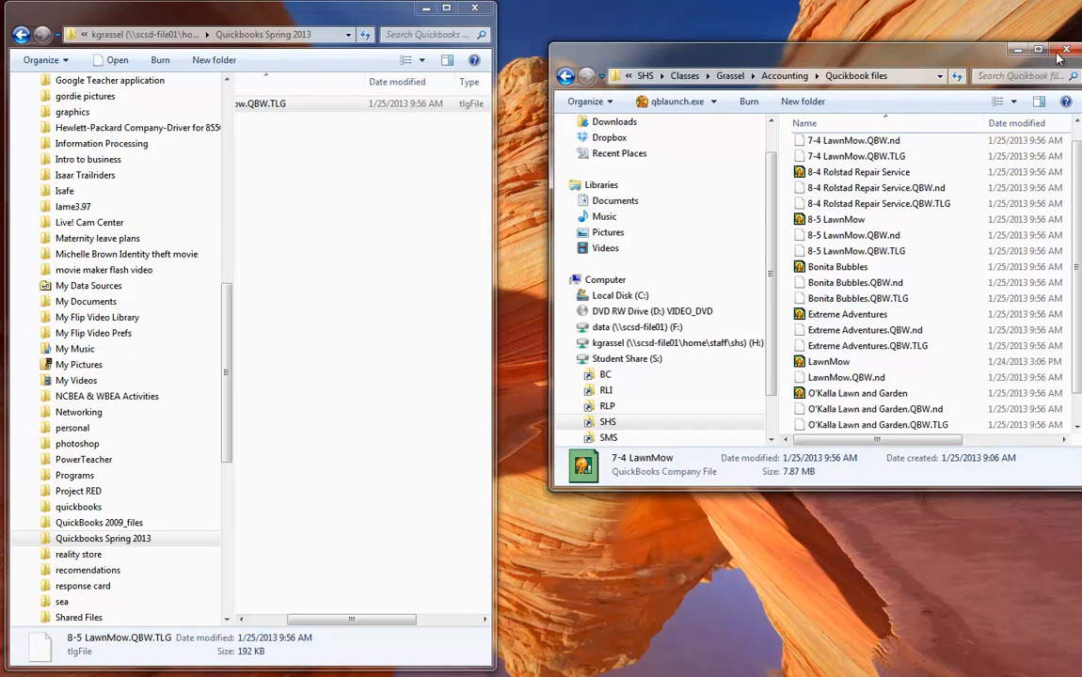
# Move the Qucikbook files window fully onto the screen and make it taller so its whole file list fits
pyautogui.doubleClick(941, 47)
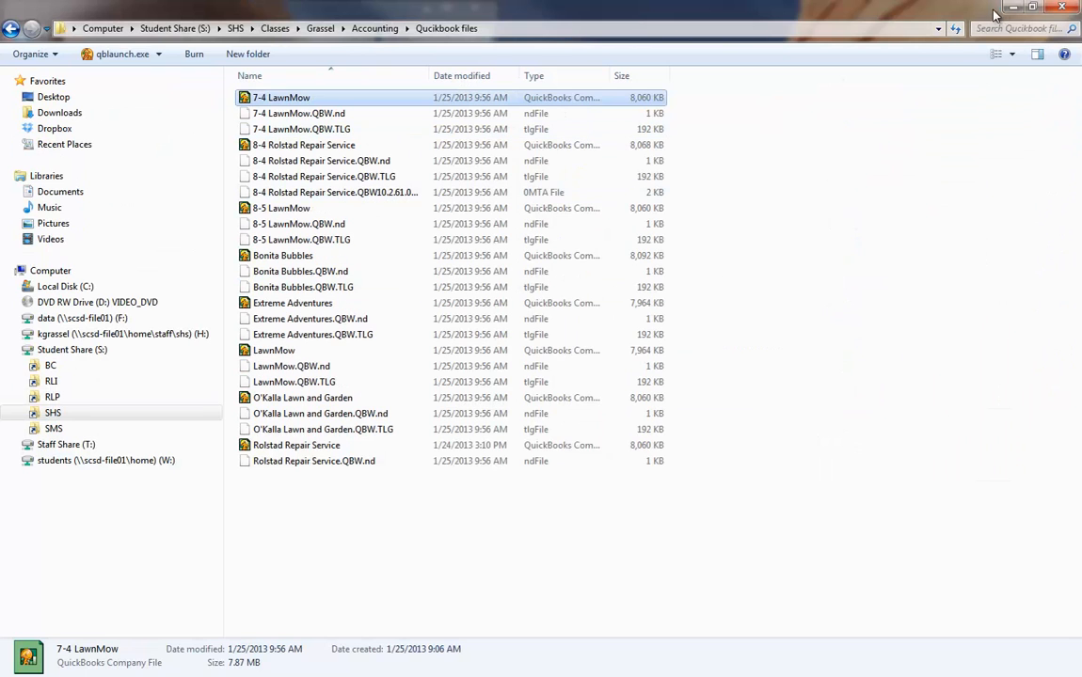
pyautogui.doubleClick(922, 11)
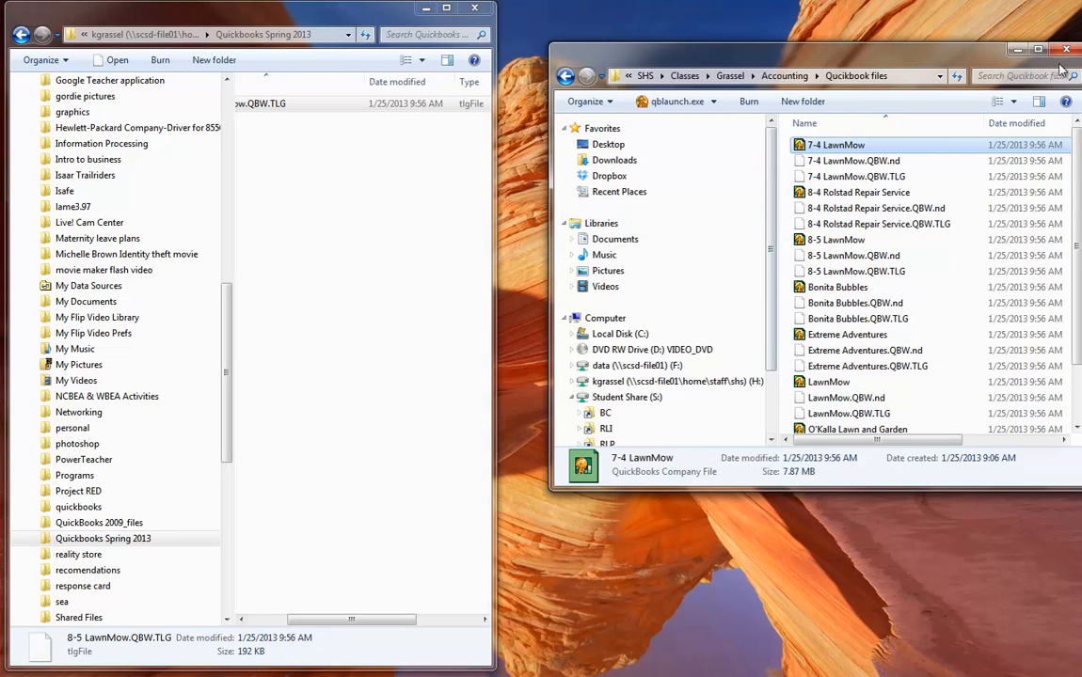
pyautogui.moveTo(835, 50); pyautogui.dragTo(760, 42)
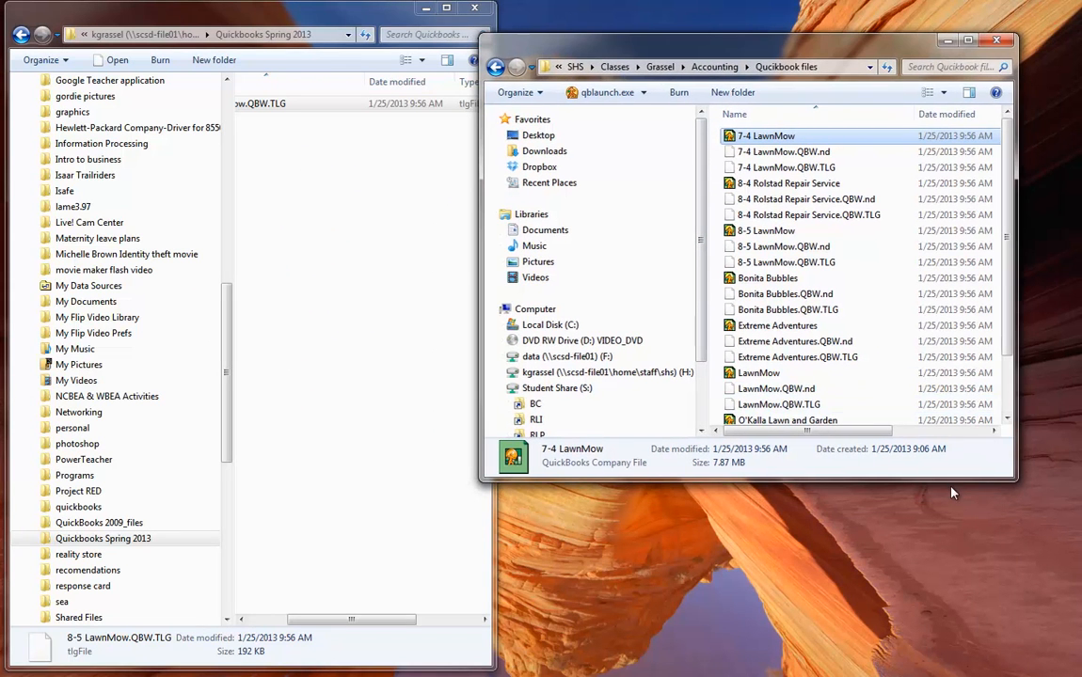
pyautogui.moveTo(941, 479); pyautogui.dragTo(941, 629)
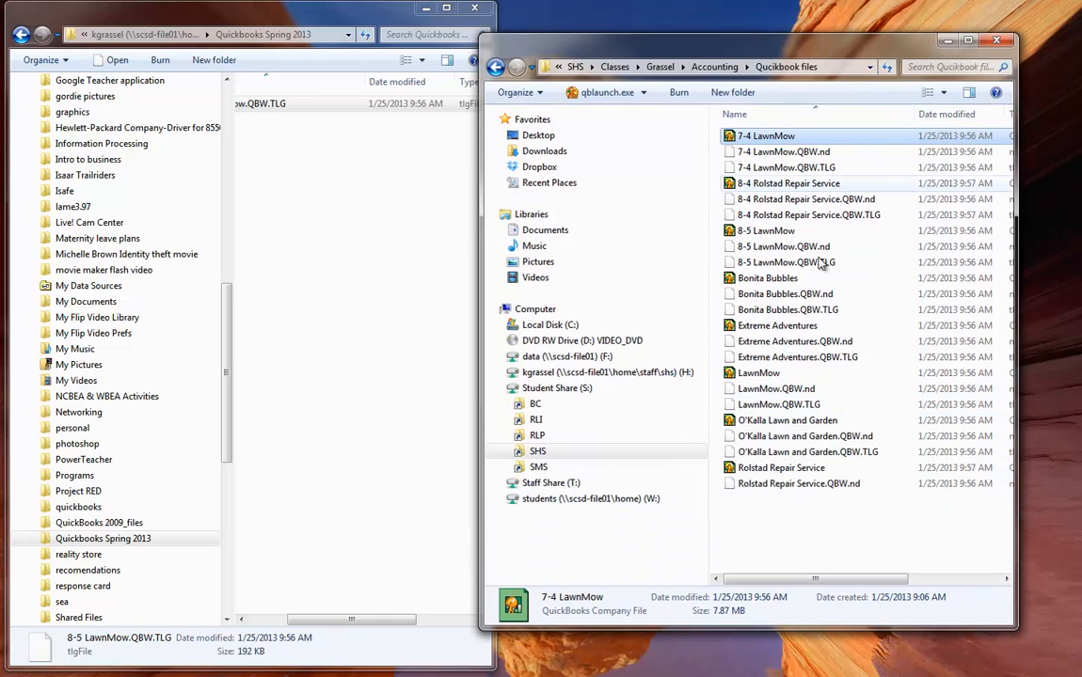
# Copy all the files in Qucikbook files into the Quickbooks Spring 2013 folder, skipping the duplicate 8-5 LawnMow.QBW.TLG, and clear the selection
pyautogui.moveTo(901, 541); pyautogui.dragTo(729, 109)
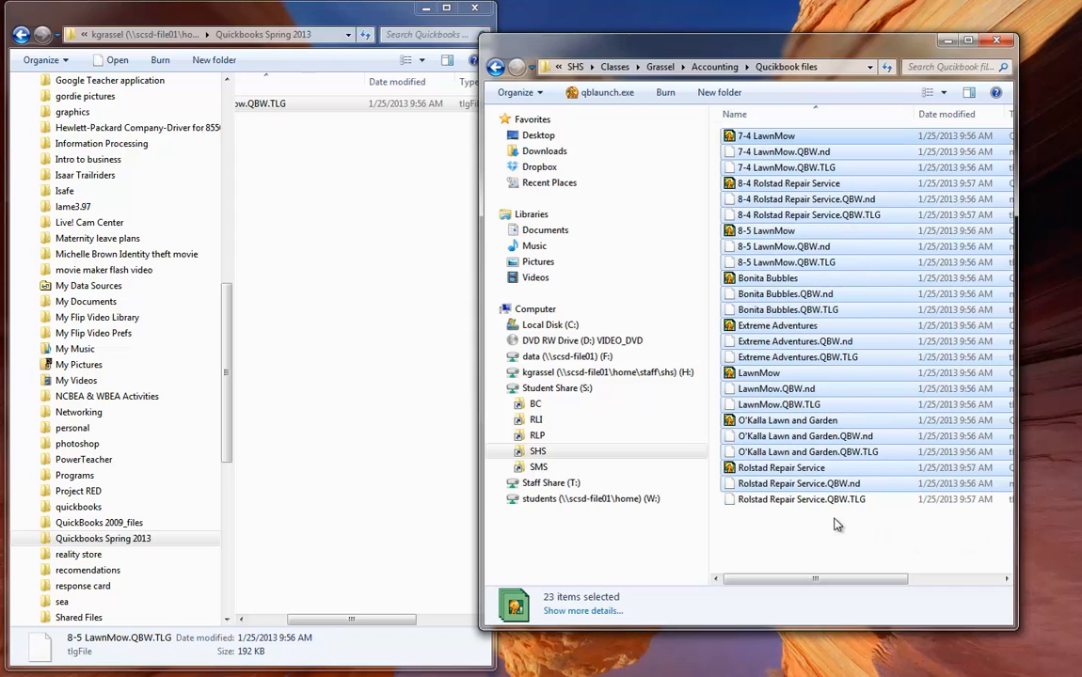
pyautogui.click(864, 516)
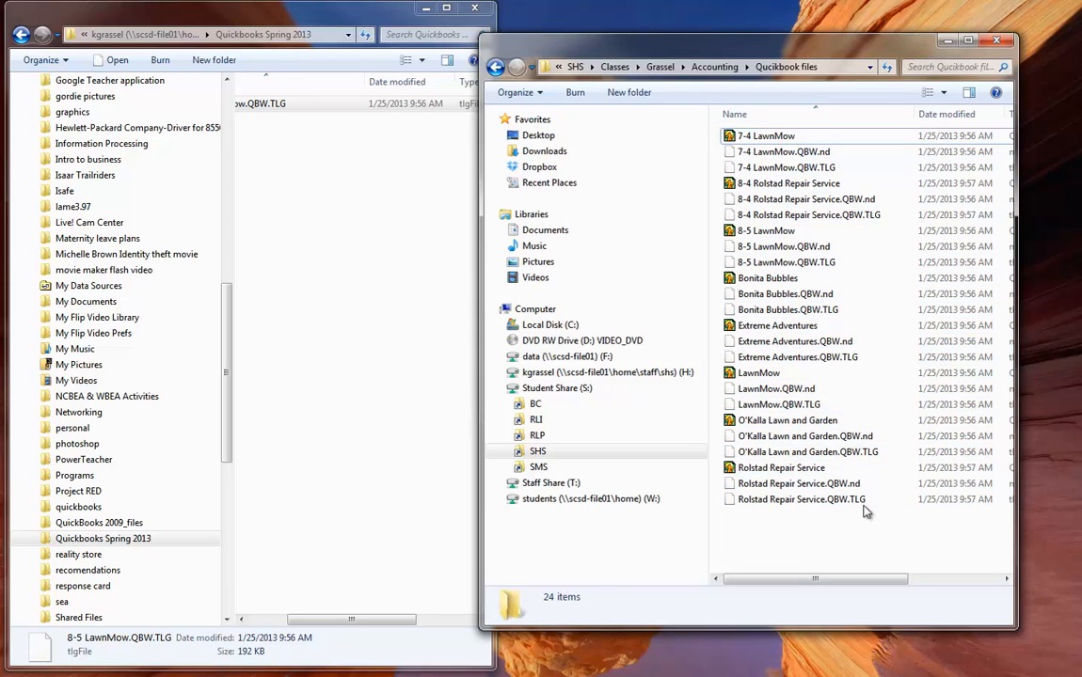
pyautogui.moveTo(867, 512); pyautogui.dragTo(726, 113)
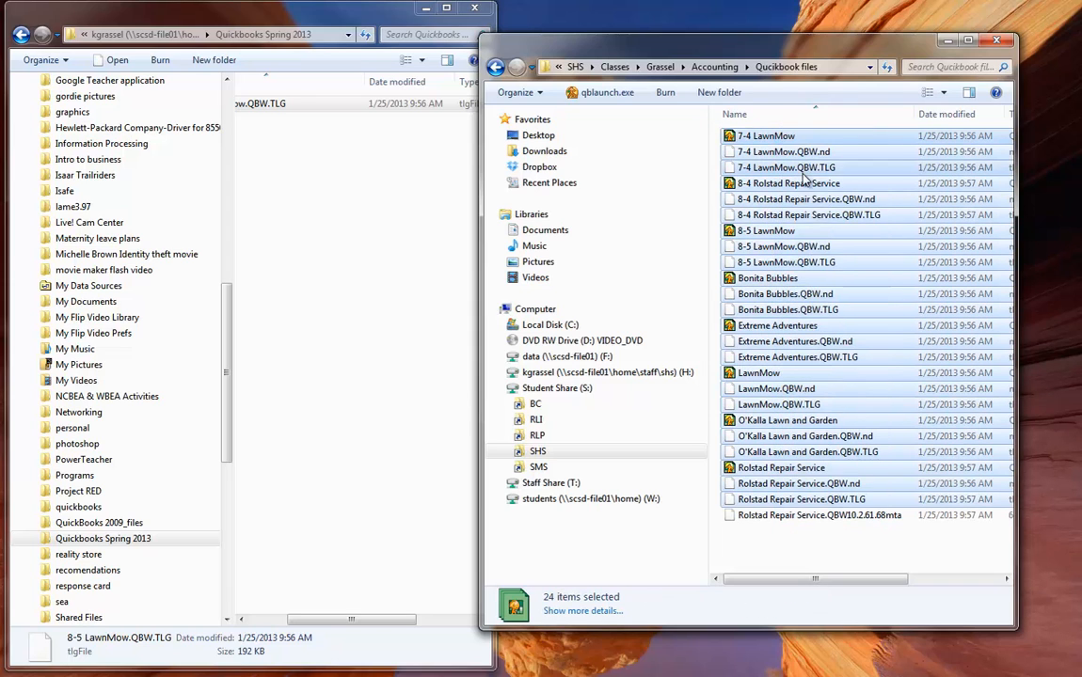
pyautogui.moveTo(303, 620); pyautogui.dragTo(233, 615)
pyautogui.moveTo(810, 111); pyautogui.dragTo(806, 114)
pyautogui.moveTo(805, 199); pyautogui.dragTo(321, 245)
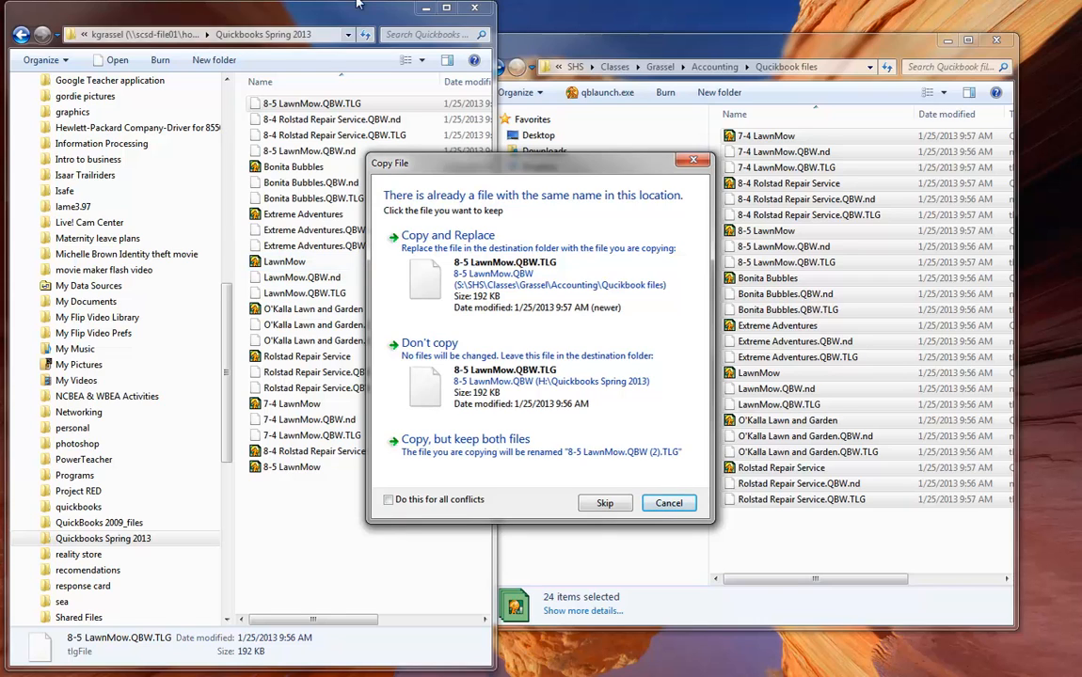
pyautogui.click(604, 502)
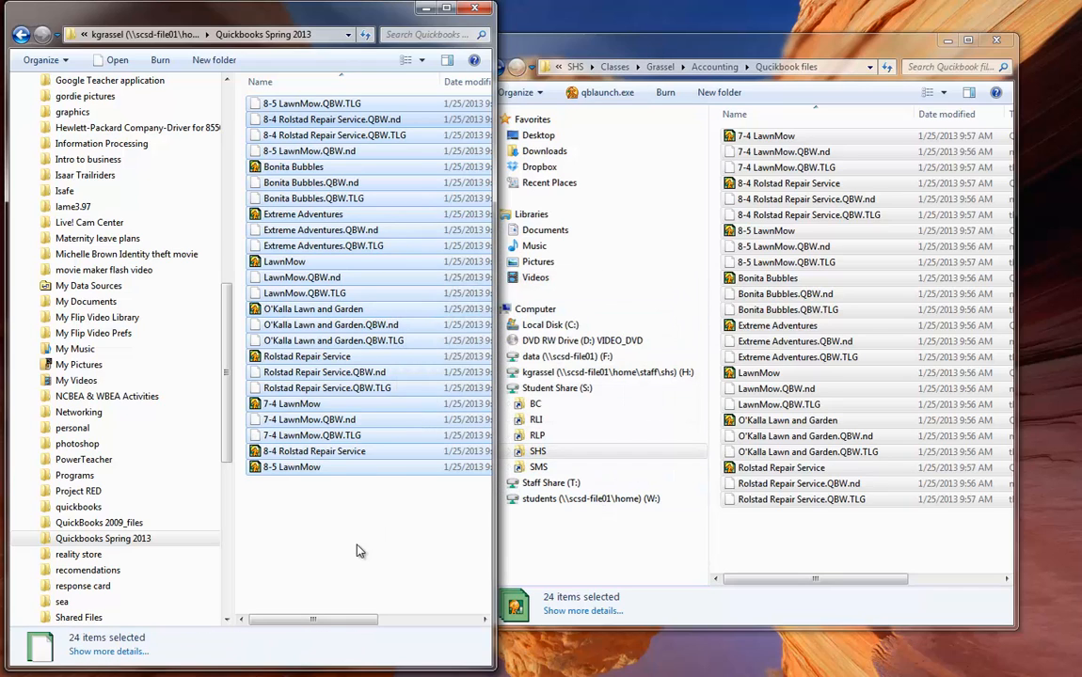
pyautogui.click(357, 616)
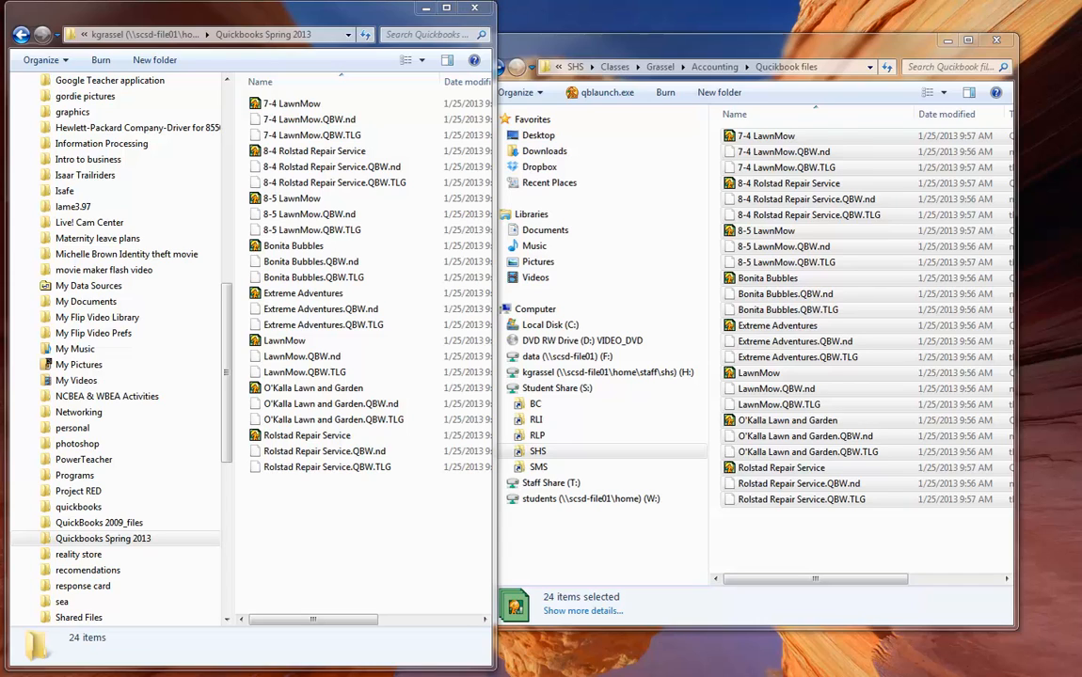
# Minimize the Quickbooks Spring 2013 window, switch to QuickBooks, and choose to open an existing company file
pyautogui.click(425, 8)
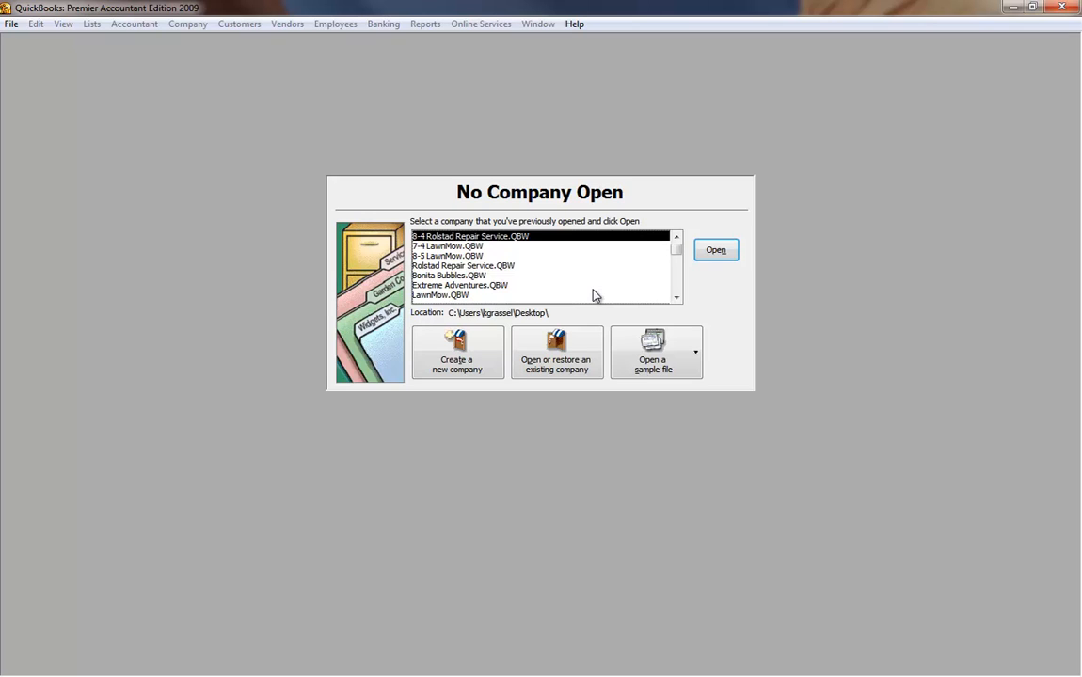
pyautogui.click(565, 360)
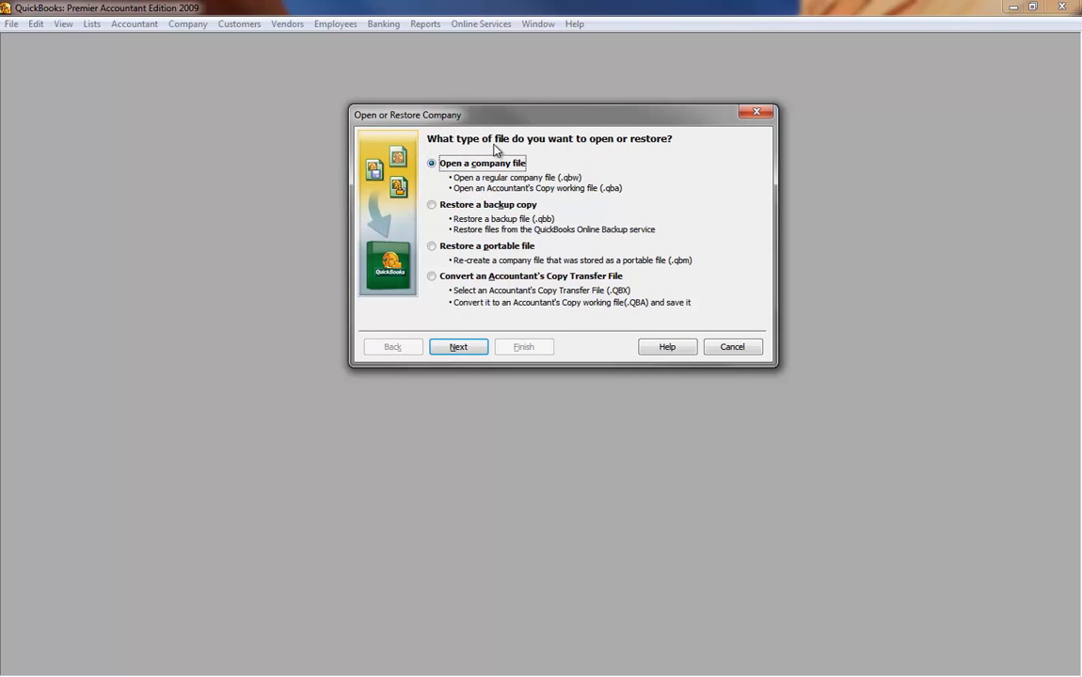
pyautogui.click(474, 350)
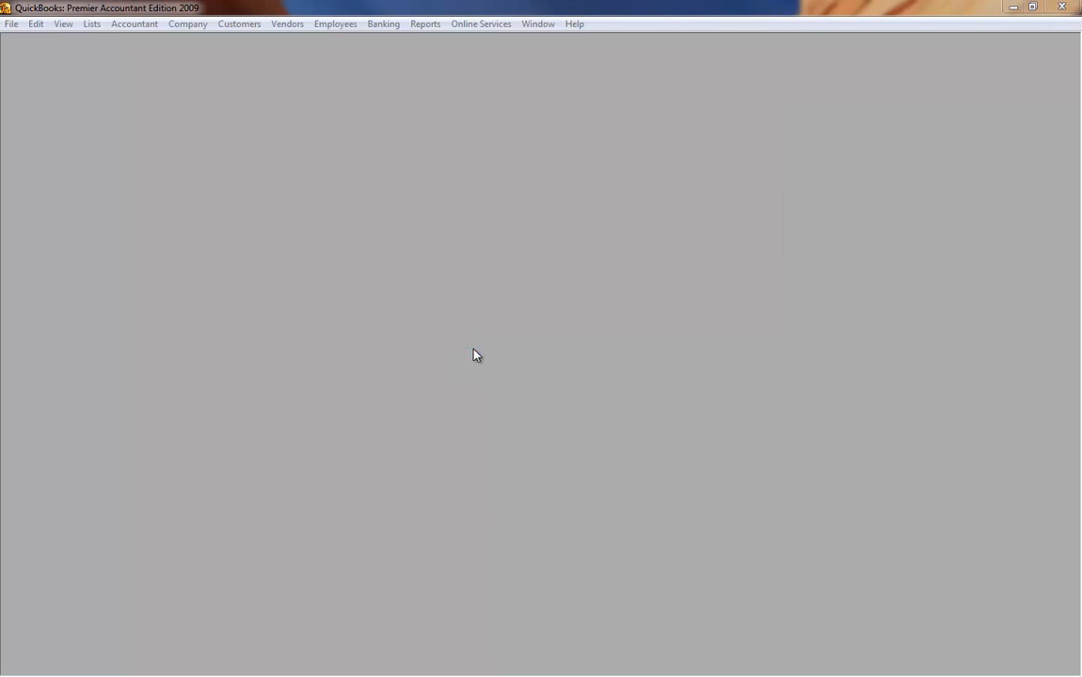
# Browse to the Quickbooks Spring 2013 folder on the H: drive and open the O'Kalla Lawn and Garden company file
pyautogui.click(43, 240)
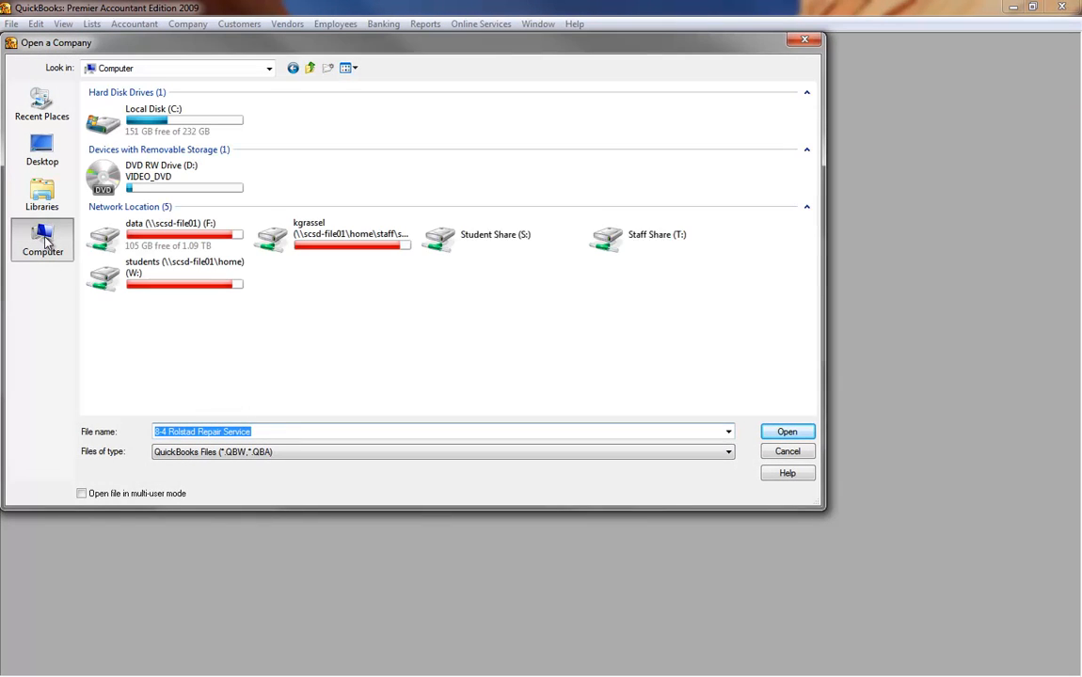
pyautogui.doubleClick(324, 240)
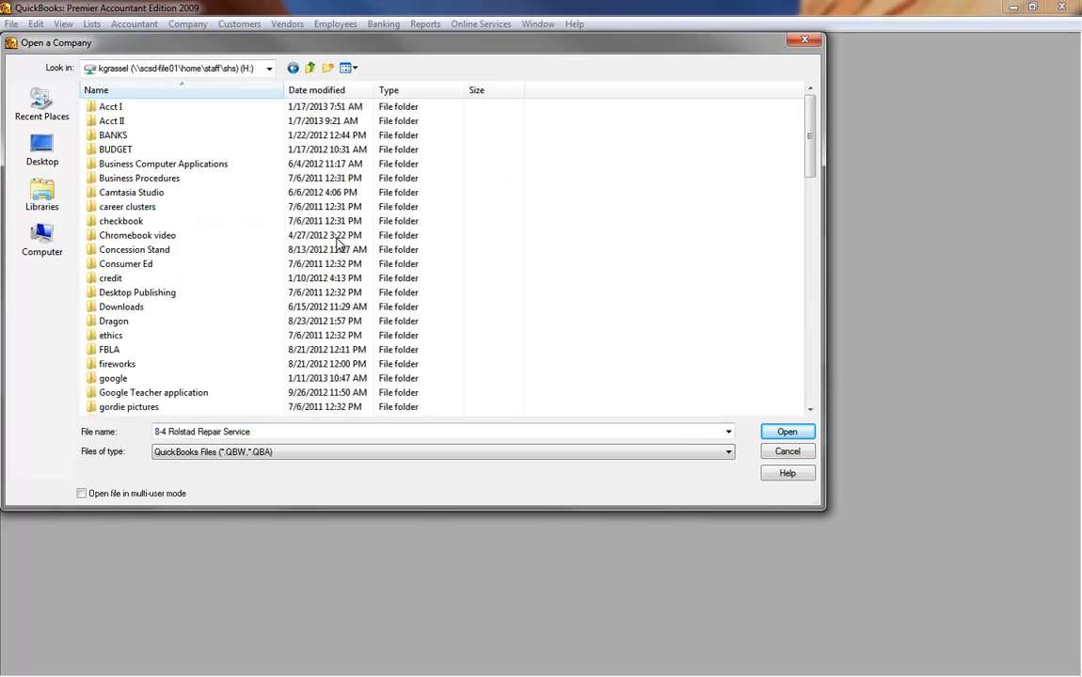
pyautogui.scroll(-3, 145, 343)
pyautogui.scroll(-9, 146, 343)
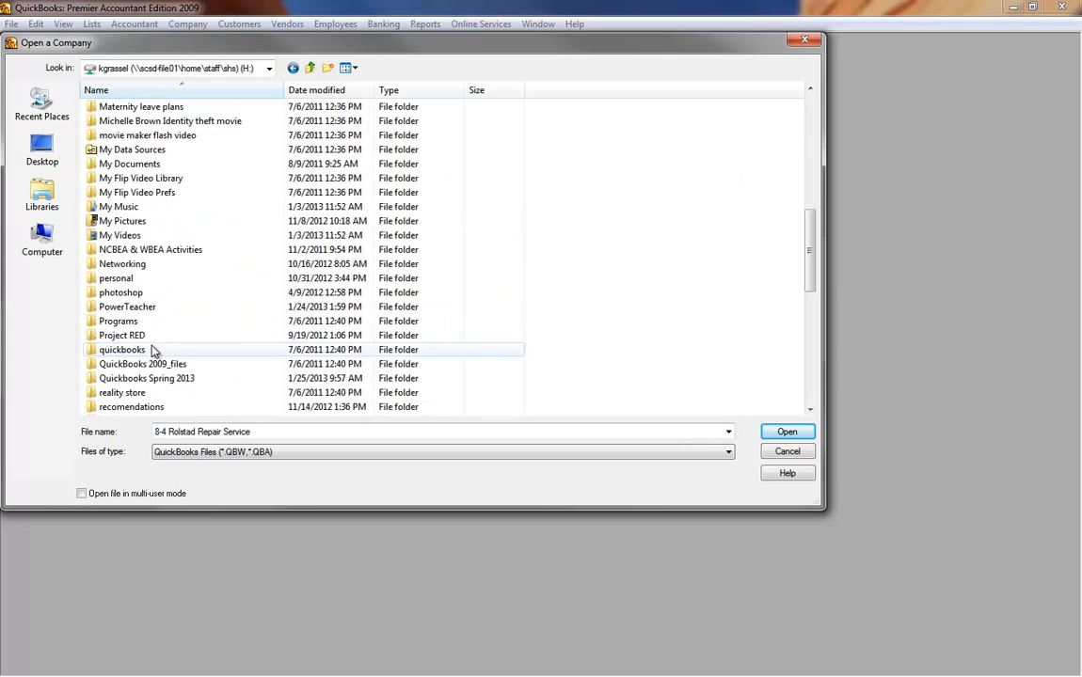
pyautogui.doubleClick(184, 292)
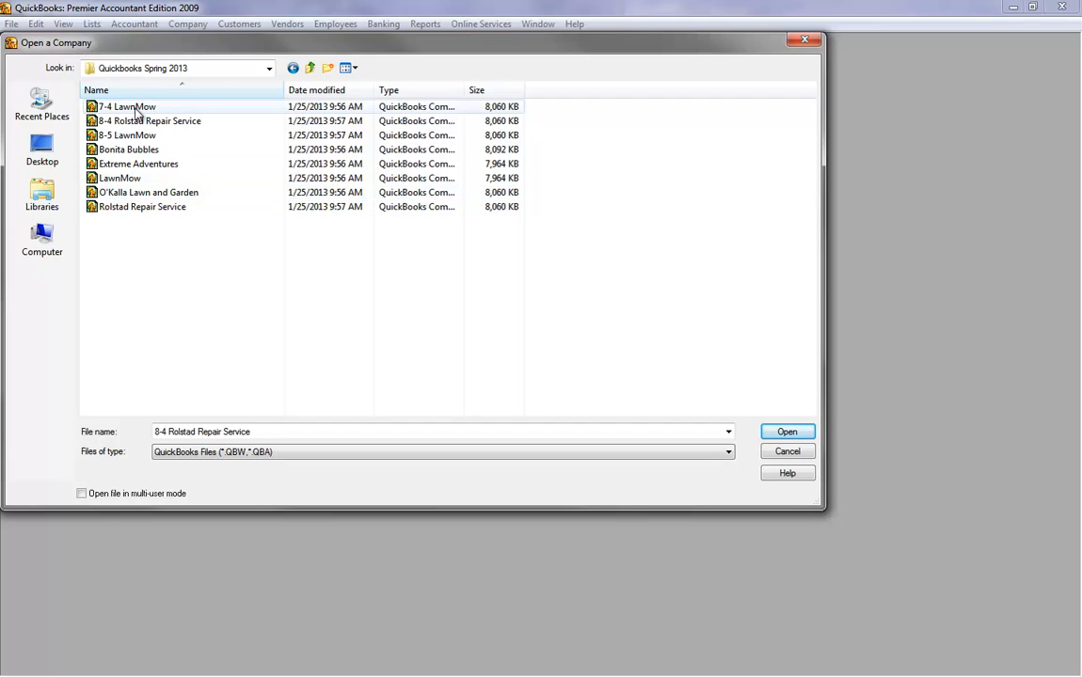
pyautogui.doubleClick(133, 194)
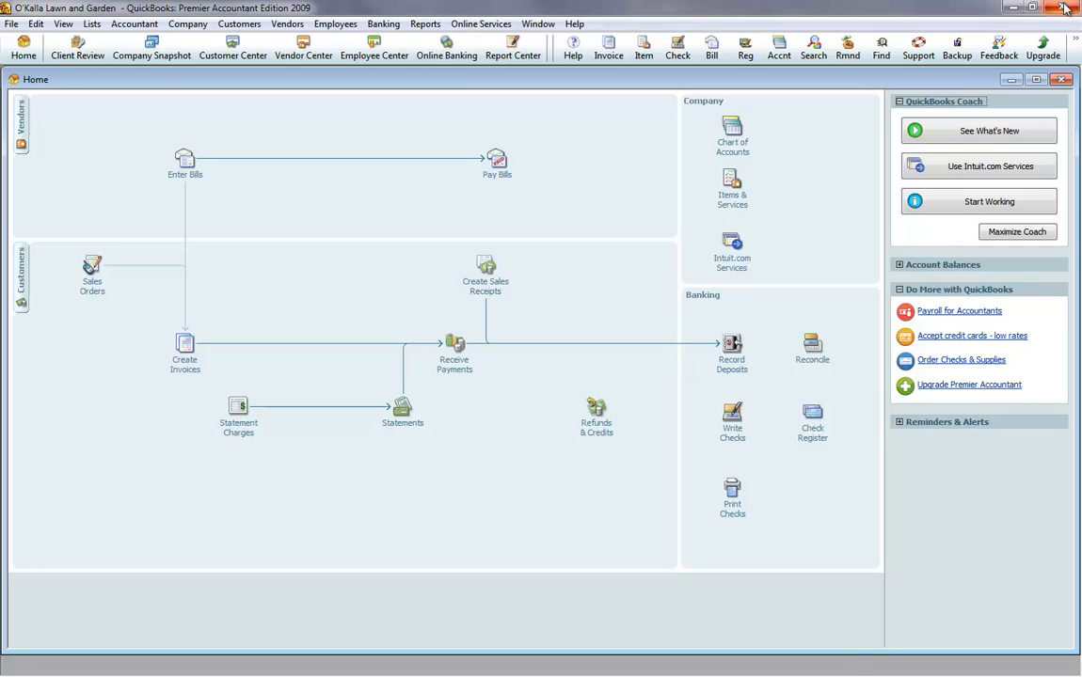
# Restore the QuickBooks window to a smaller size and append the teacher's name to the company name in Company Information, saving the change
pyautogui.doubleClick(936, 8)
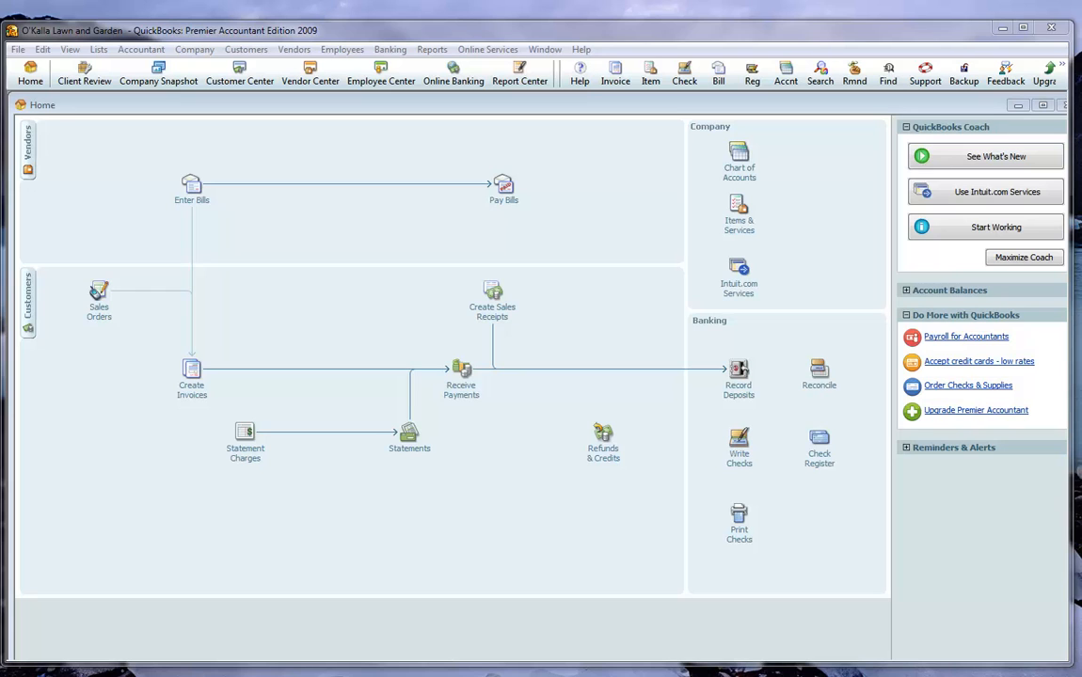
pyautogui.click(187, 49)
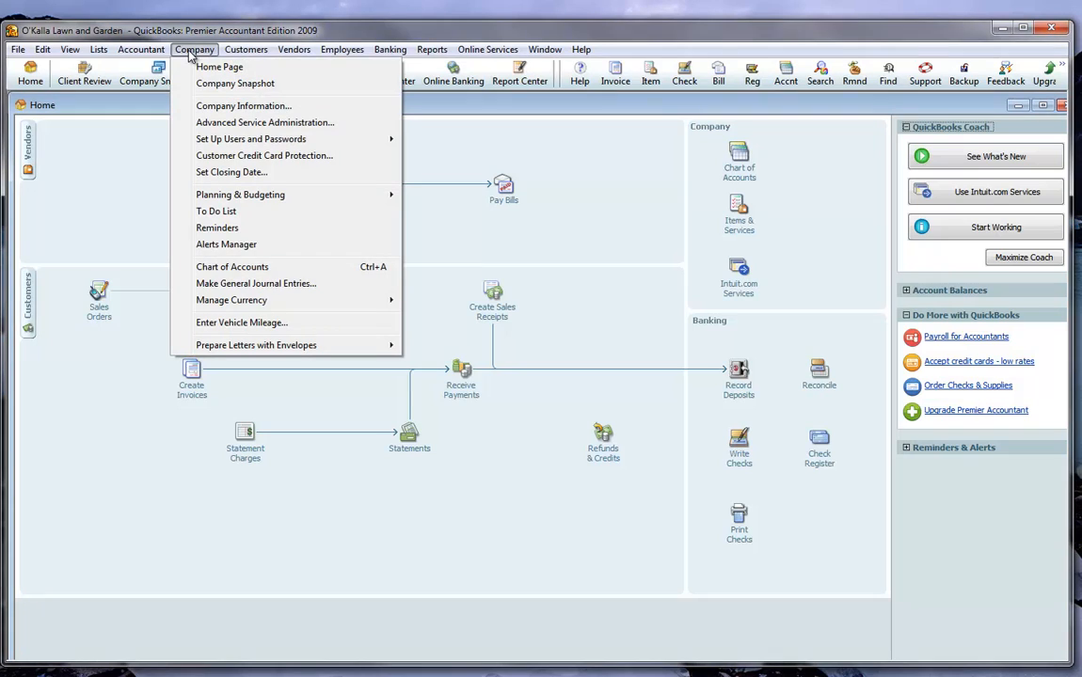
pyautogui.click(228, 109)
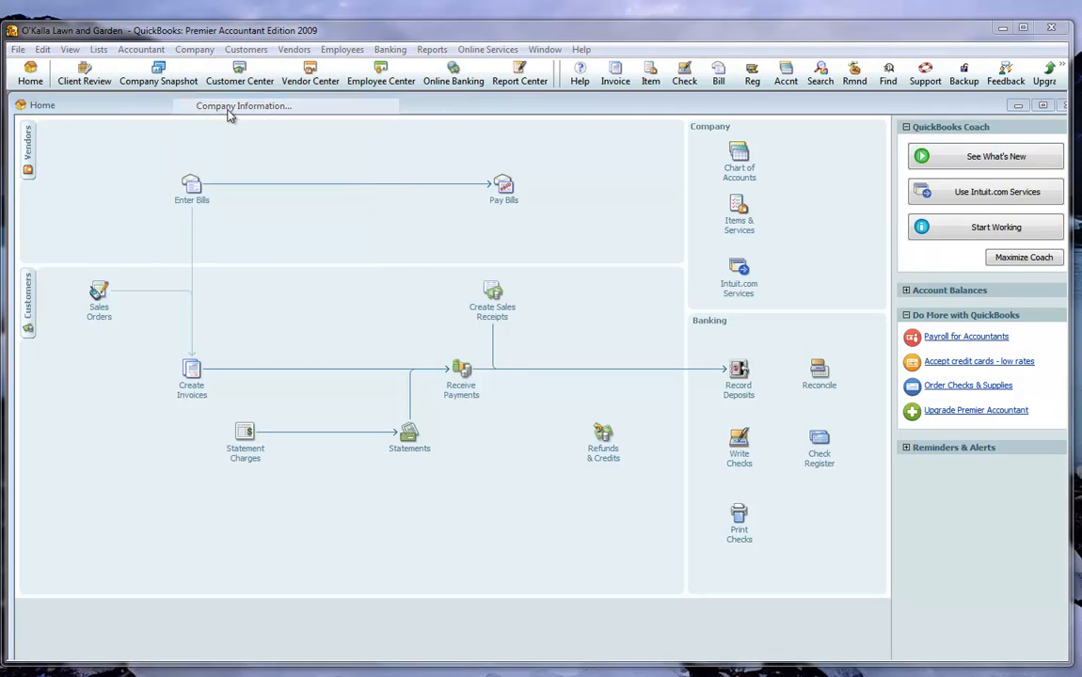
pyautogui.moveTo(0, 120); pyautogui.dragTo(451, 96)
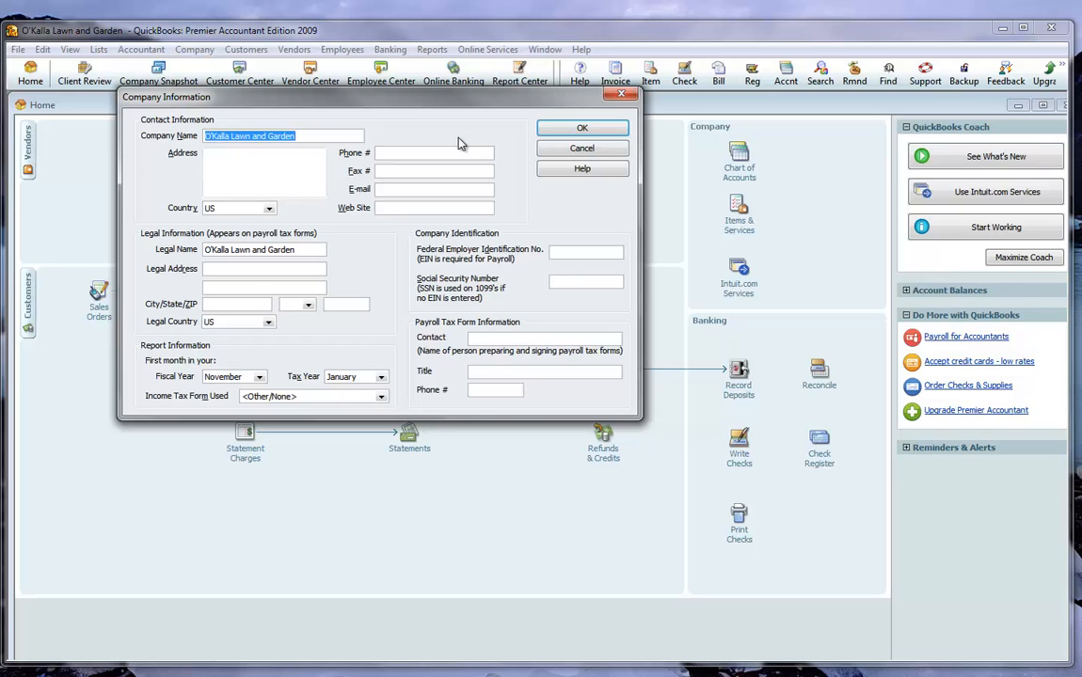
pyautogui.press('End')
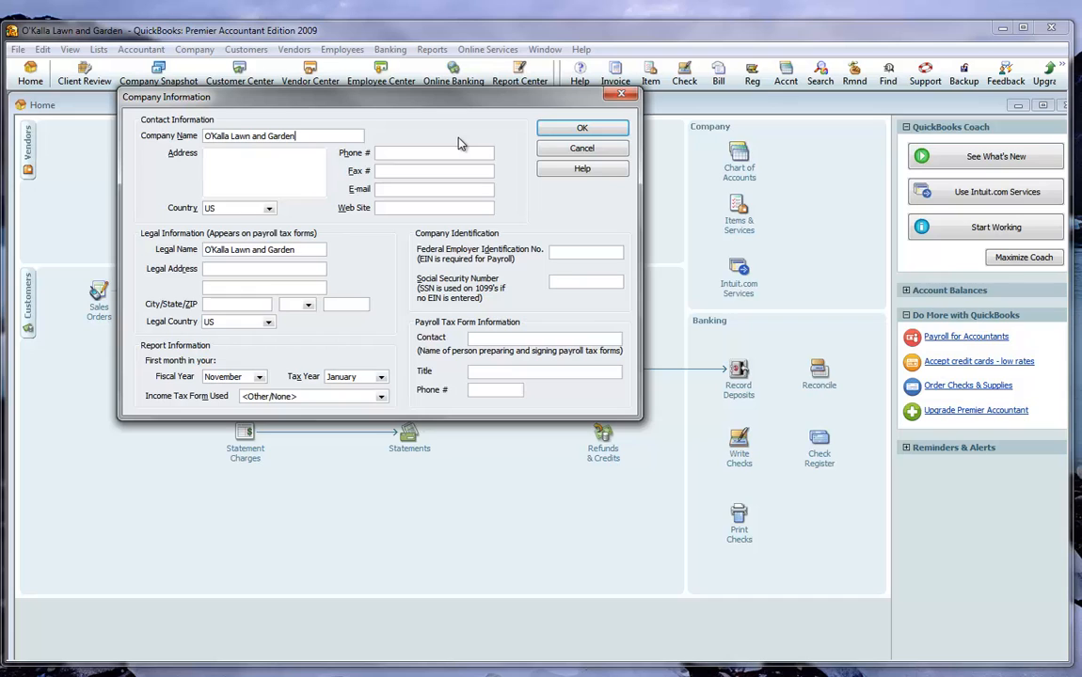
pyautogui.write('Mrs. Grassel')
pyautogui.click(581, 128)
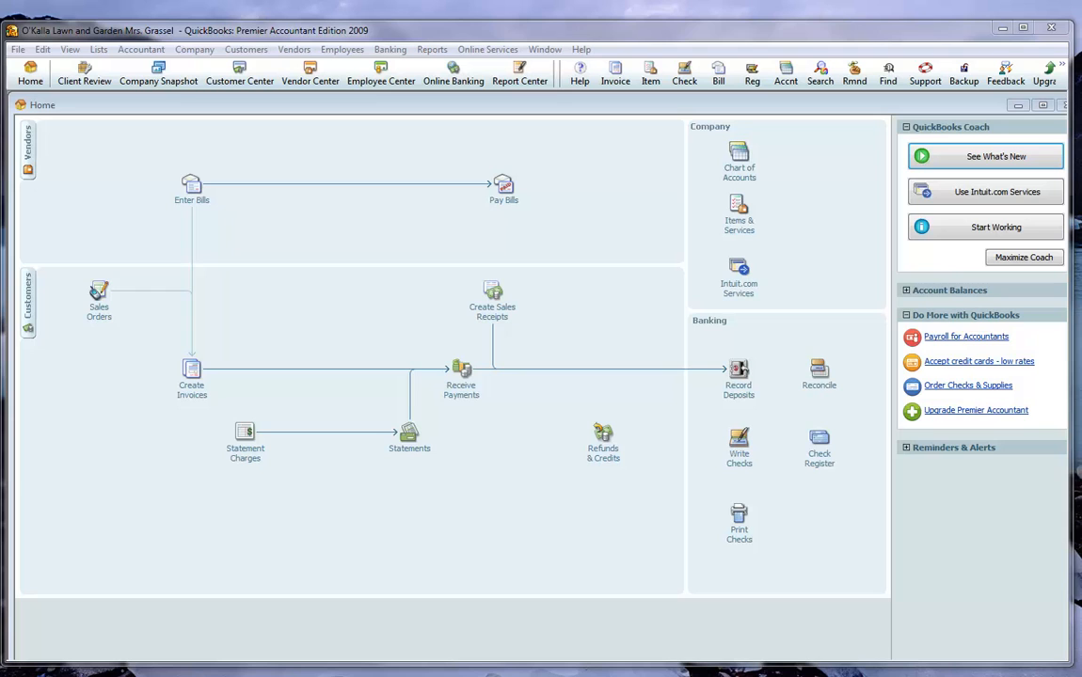
# Start a general journal entry and set its date to 11/01/2012
pyautogui.click(193, 49)
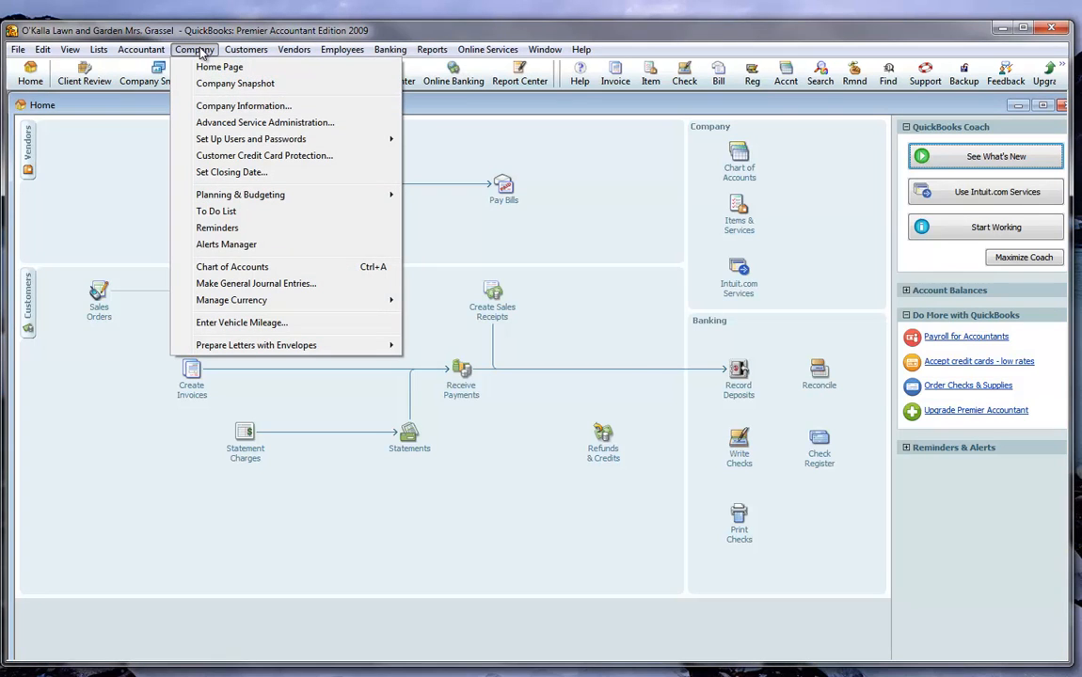
pyautogui.click(254, 283)
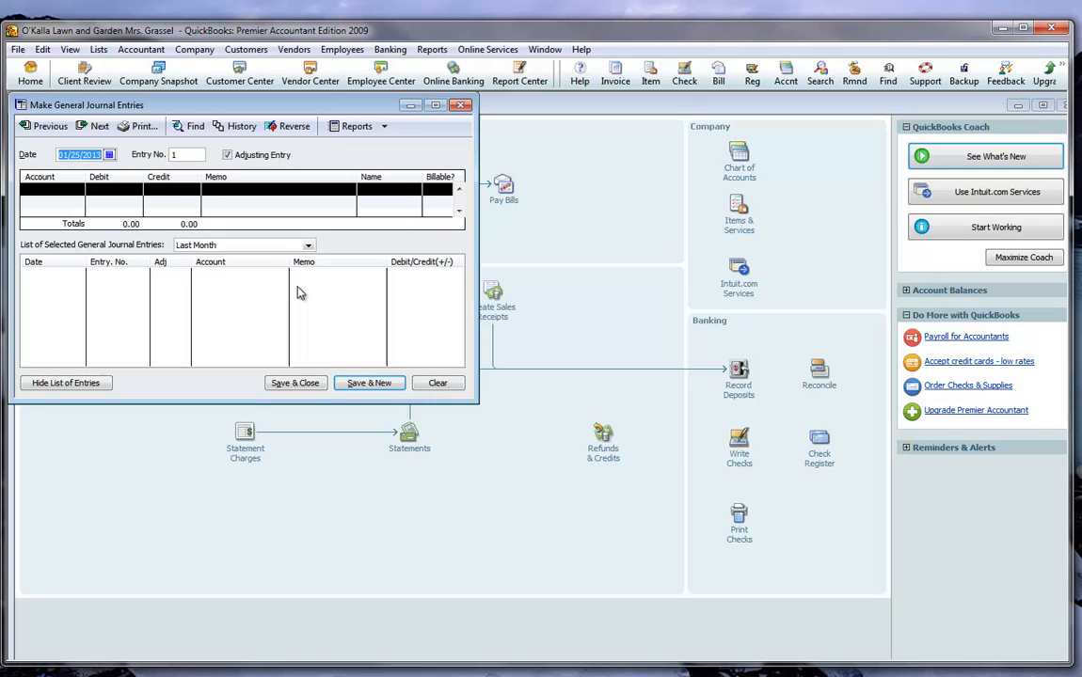
pyautogui.click(109, 155)
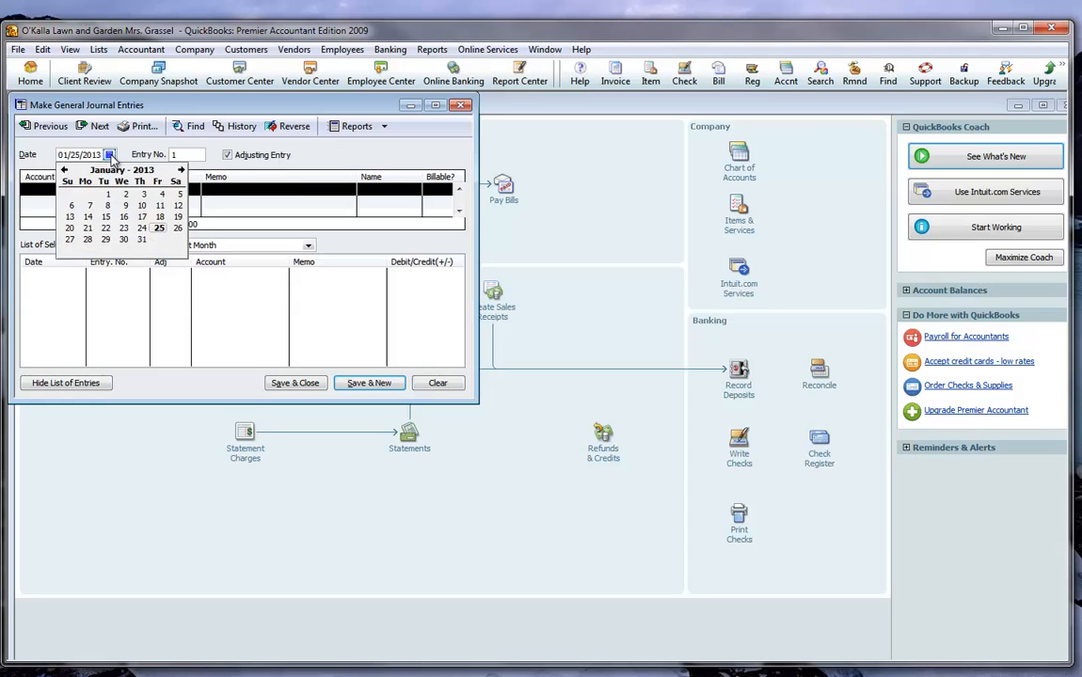
pyautogui.click(64, 170)
pyautogui.click(64, 171)
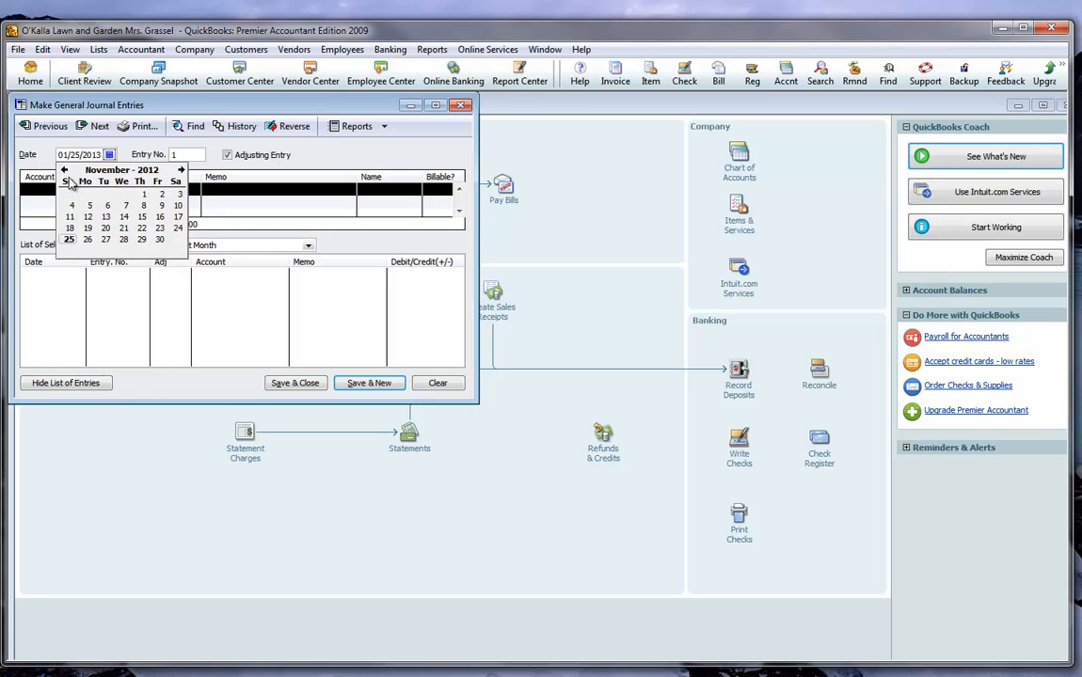
pyautogui.click(143, 196)
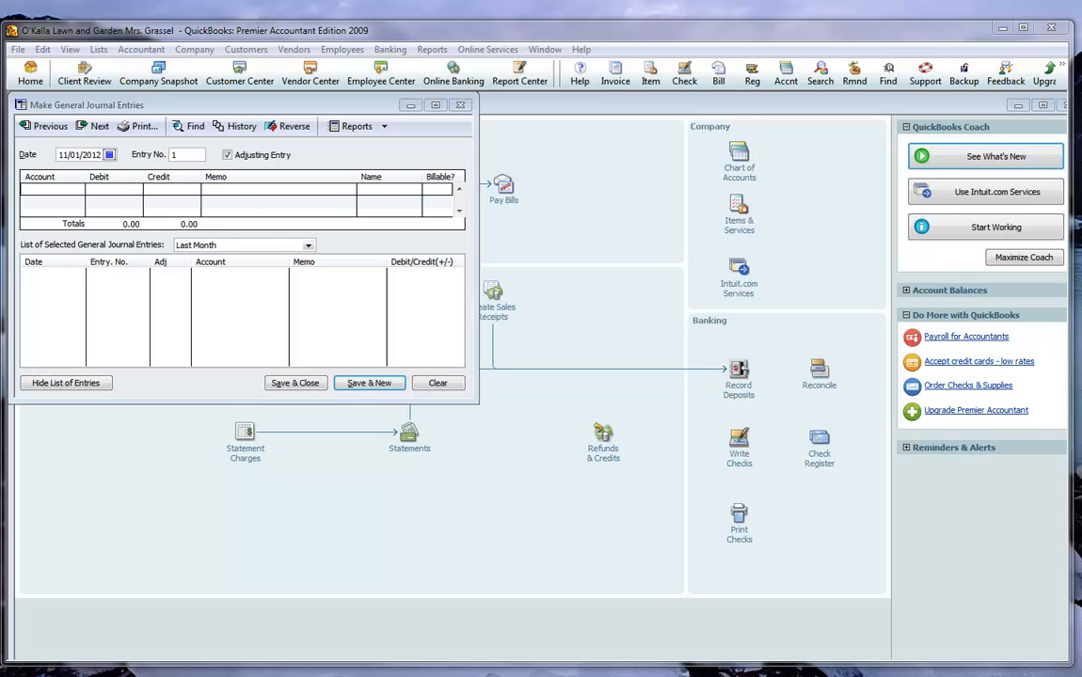
# Debit the 1100 Cash account for 5,500.00 on the first line of the journal entry
pyautogui.click(73, 188)
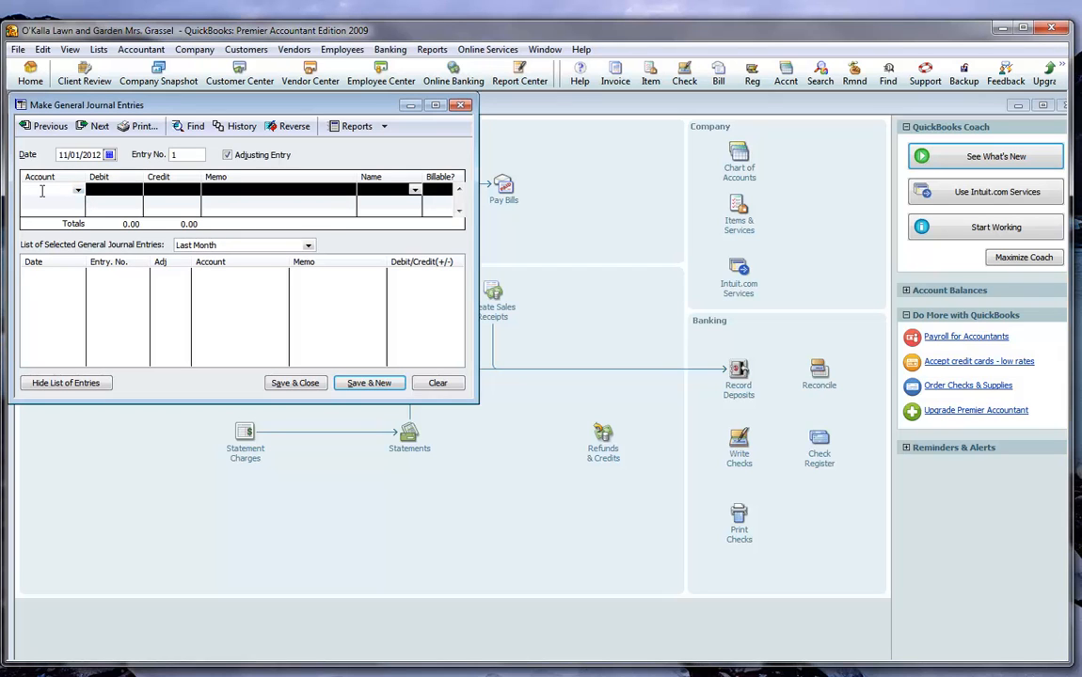
pyautogui.click(78, 189)
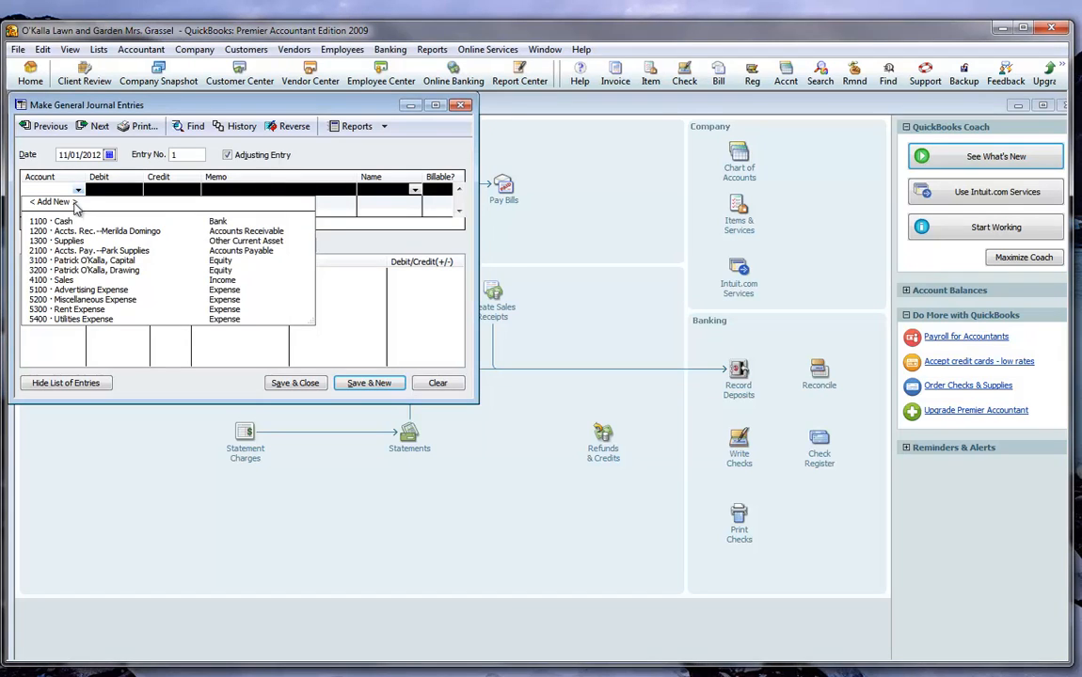
pyautogui.click(62, 221)
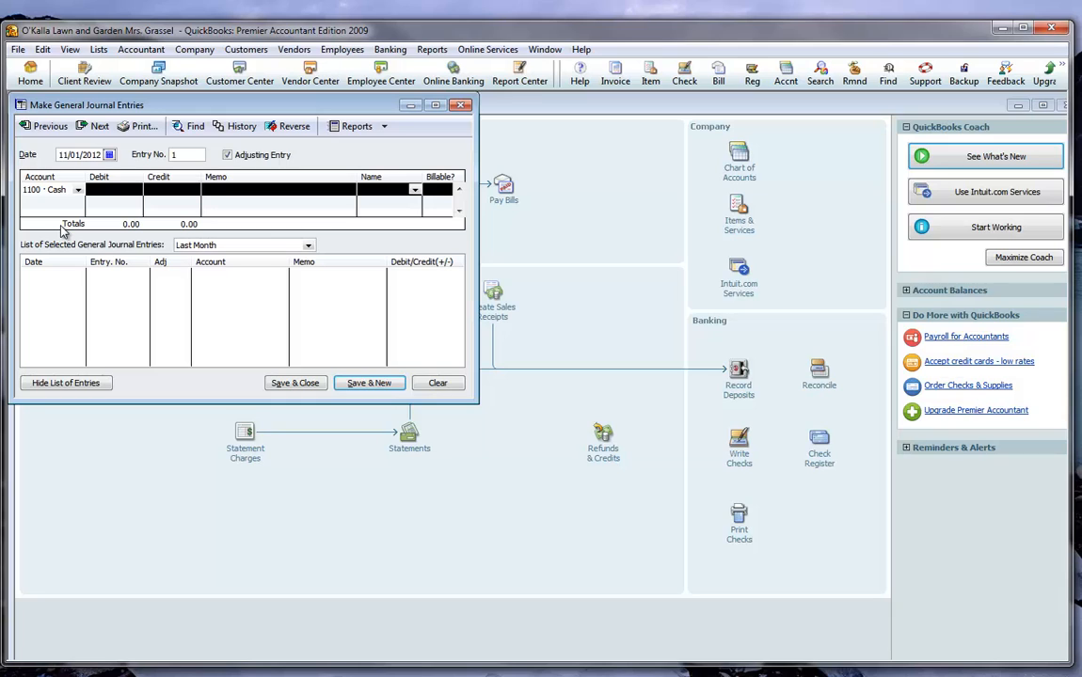
pyautogui.click(106, 188)
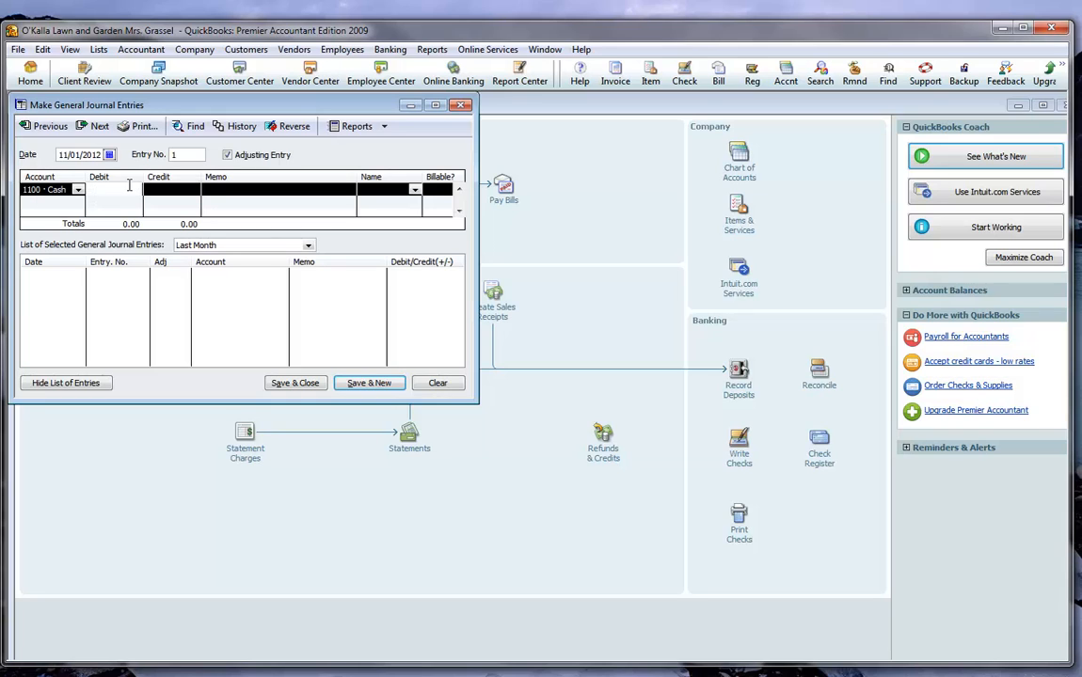
pyautogui.write('5')
pyautogui.write('800')
# Assign the second line's credit to the 3100 owner's capital account and unmark the entry as an adjusting entry
pyautogui.click(54, 202)
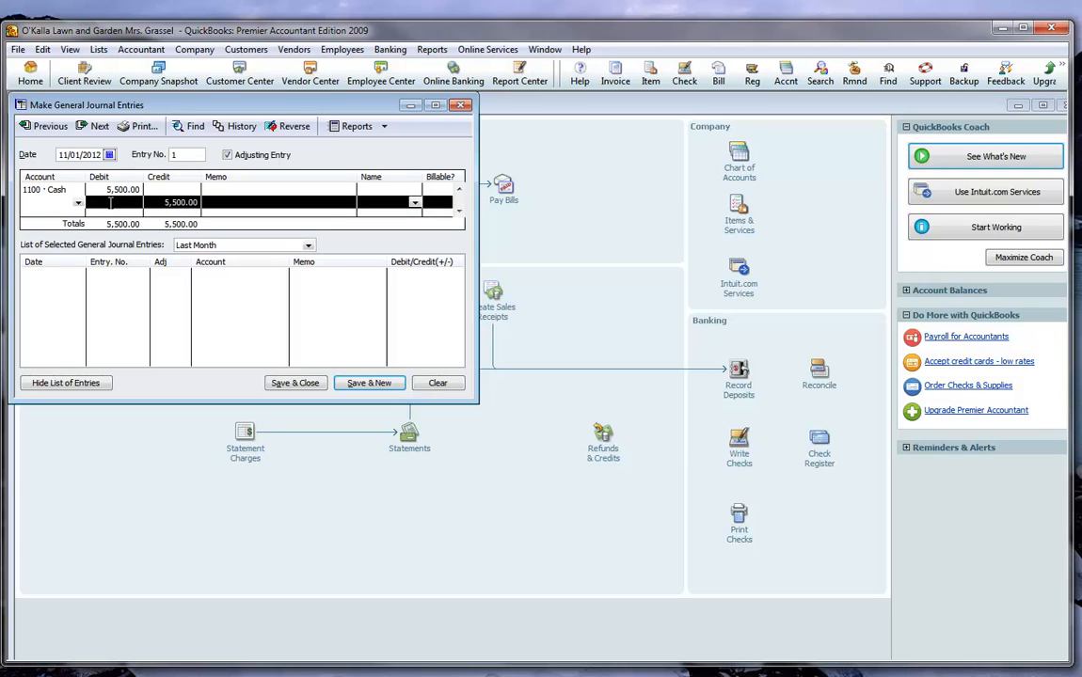
pyautogui.click(77, 204)
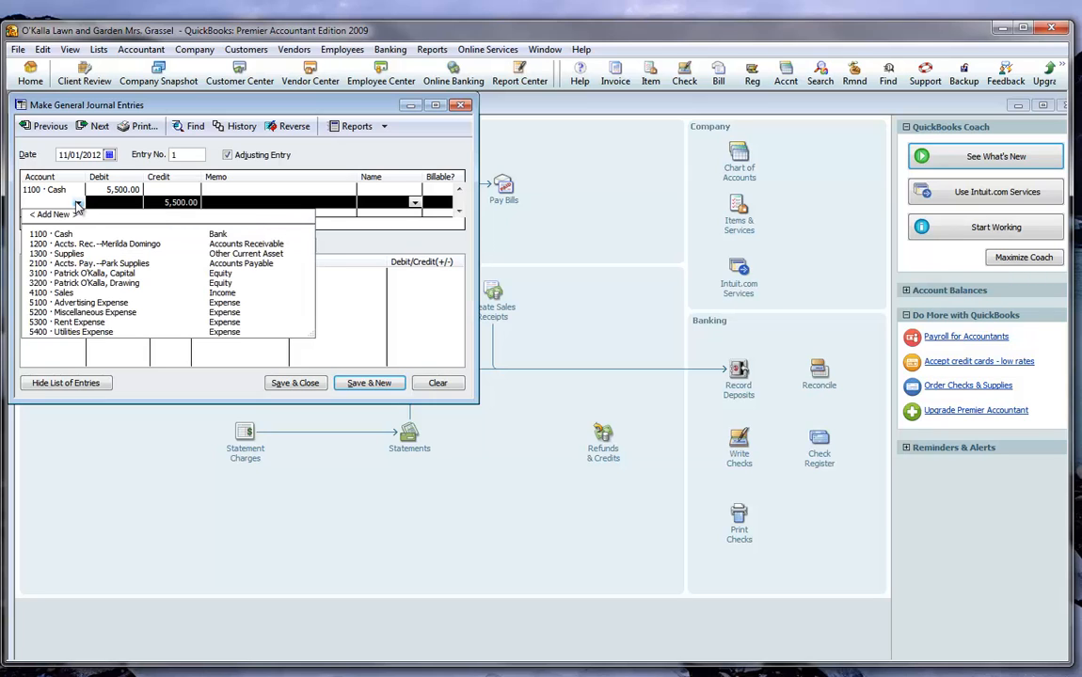
pyautogui.click(112, 274)
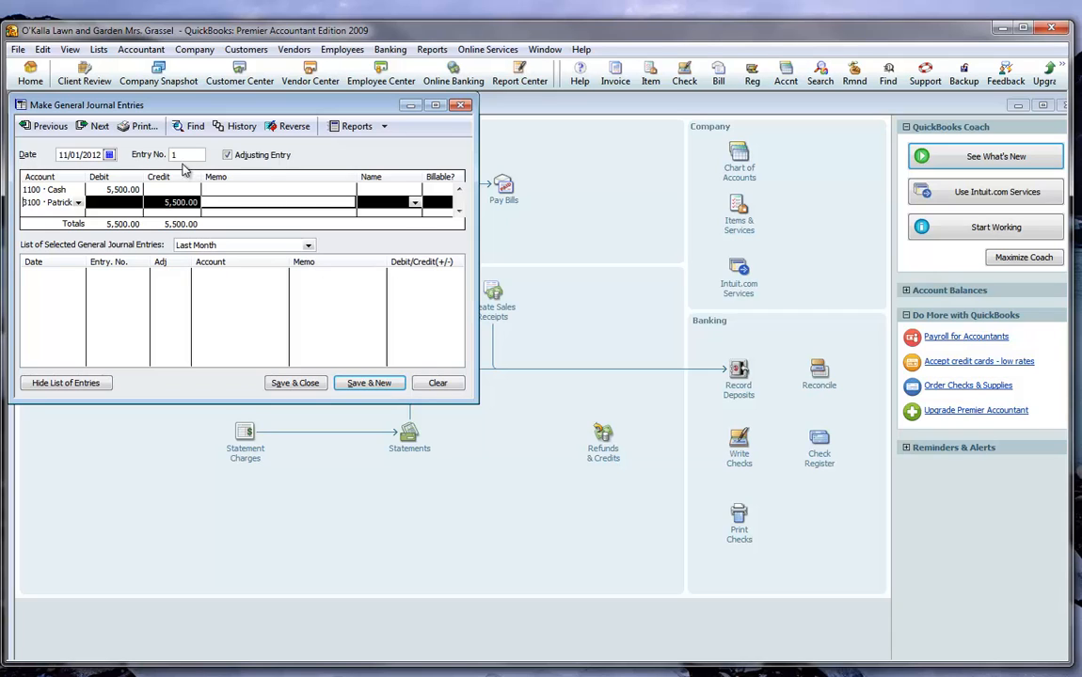
pyautogui.click(228, 156)
pyautogui.click(228, 156)
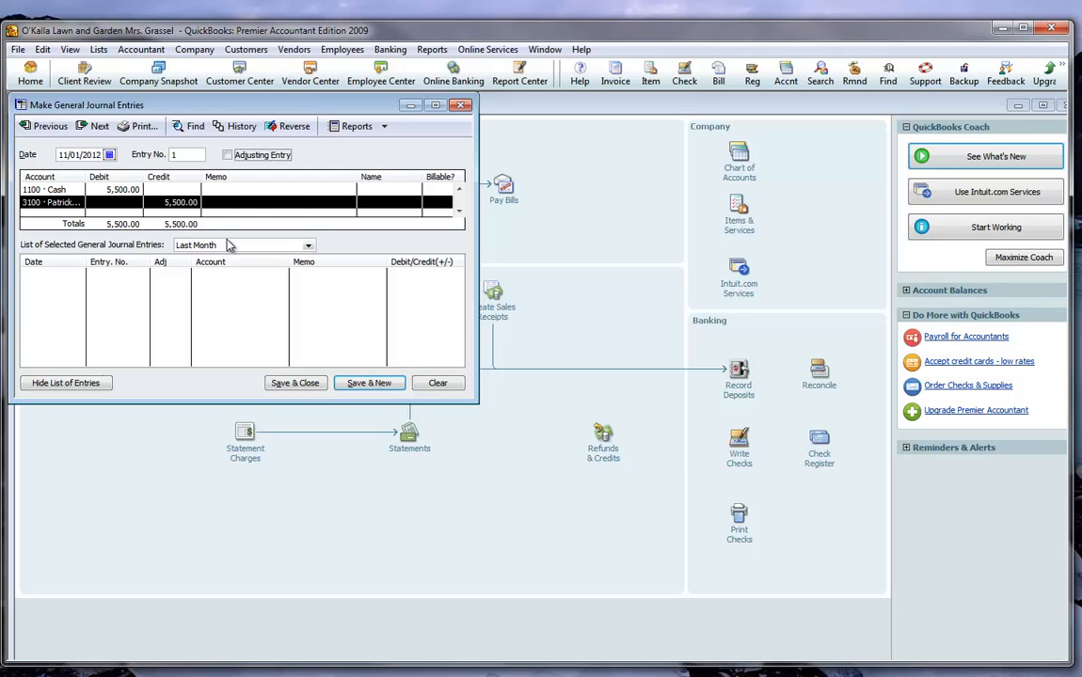
# Enter the memo R1 on both the cash and capital lines, then save the entry and start a new one
pyautogui.click(234, 192)
pyautogui.write('R1')
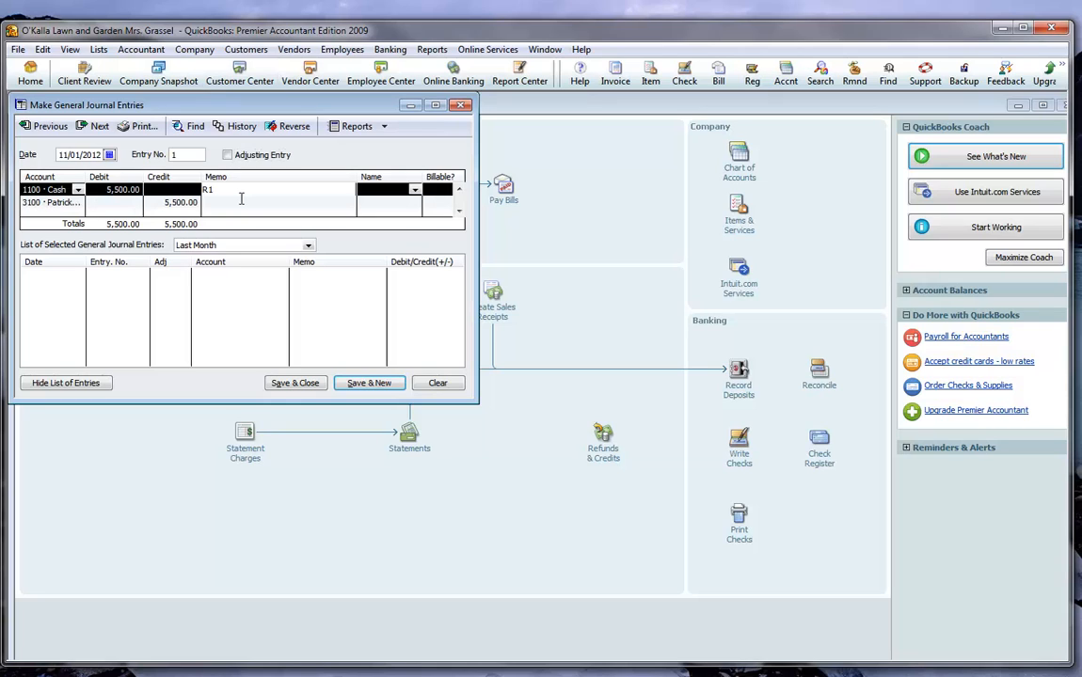
pyautogui.click(241, 198)
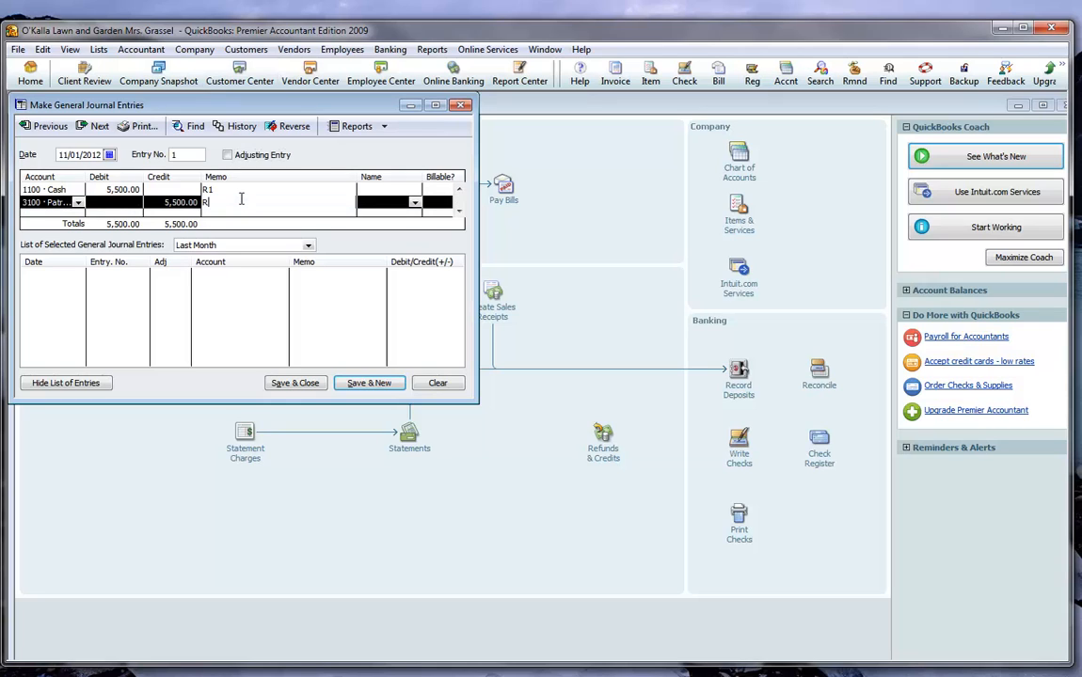
pyautogui.write('R1')
pyautogui.click(357, 382)
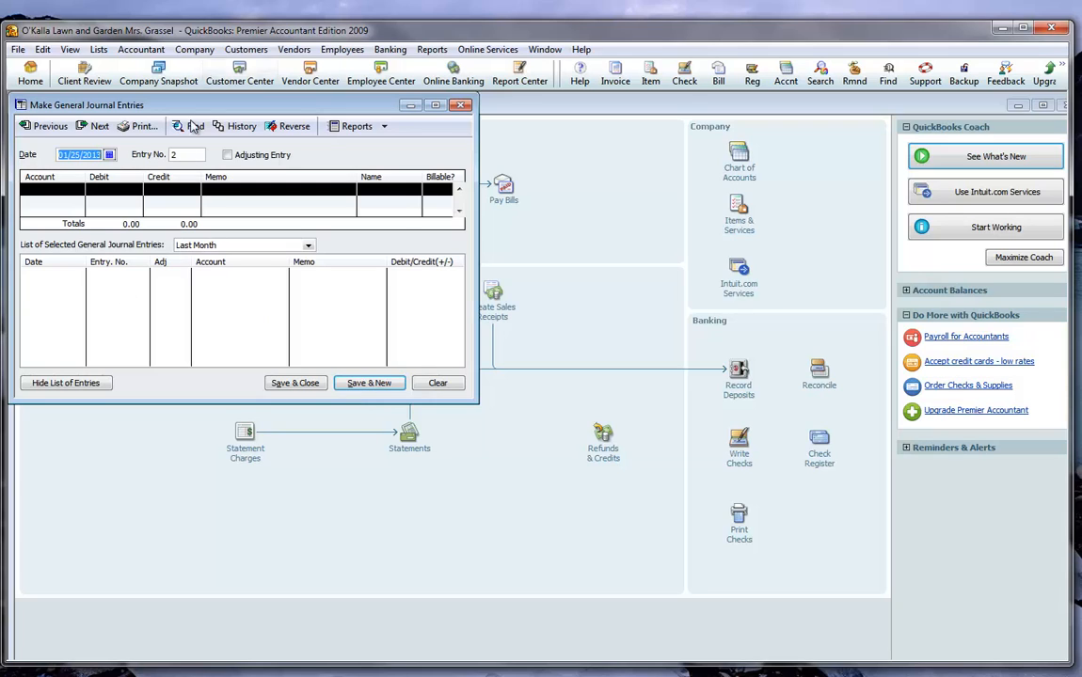
pyautogui.click(109, 154)
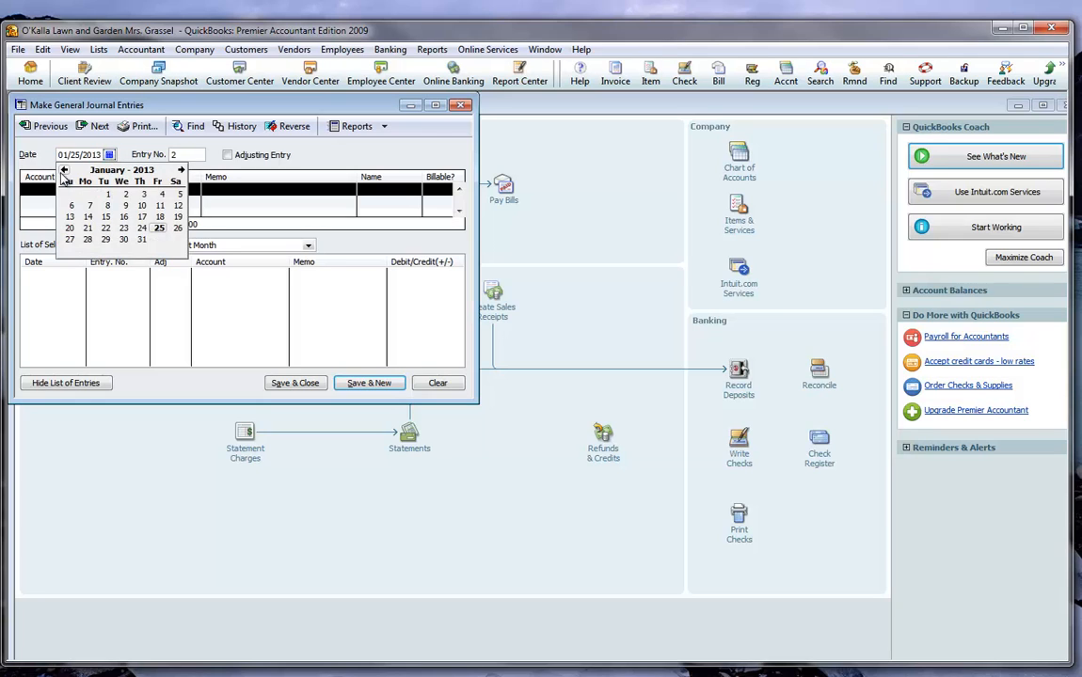
pyautogui.click(64, 170)
pyautogui.click(64, 170)
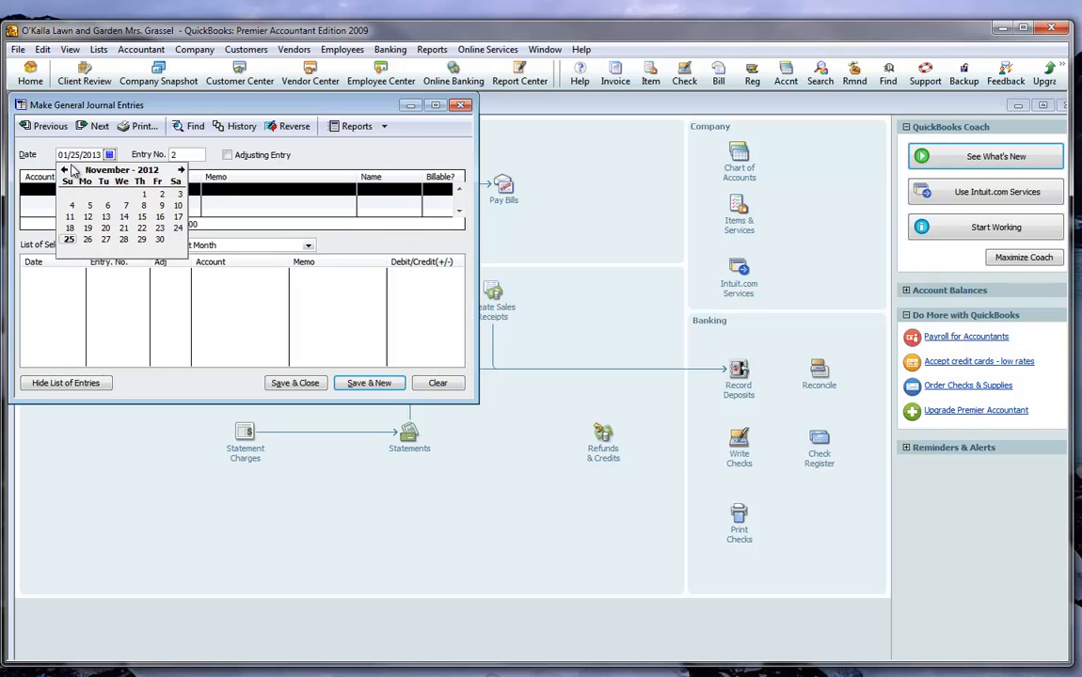
pyautogui.click(179, 194)
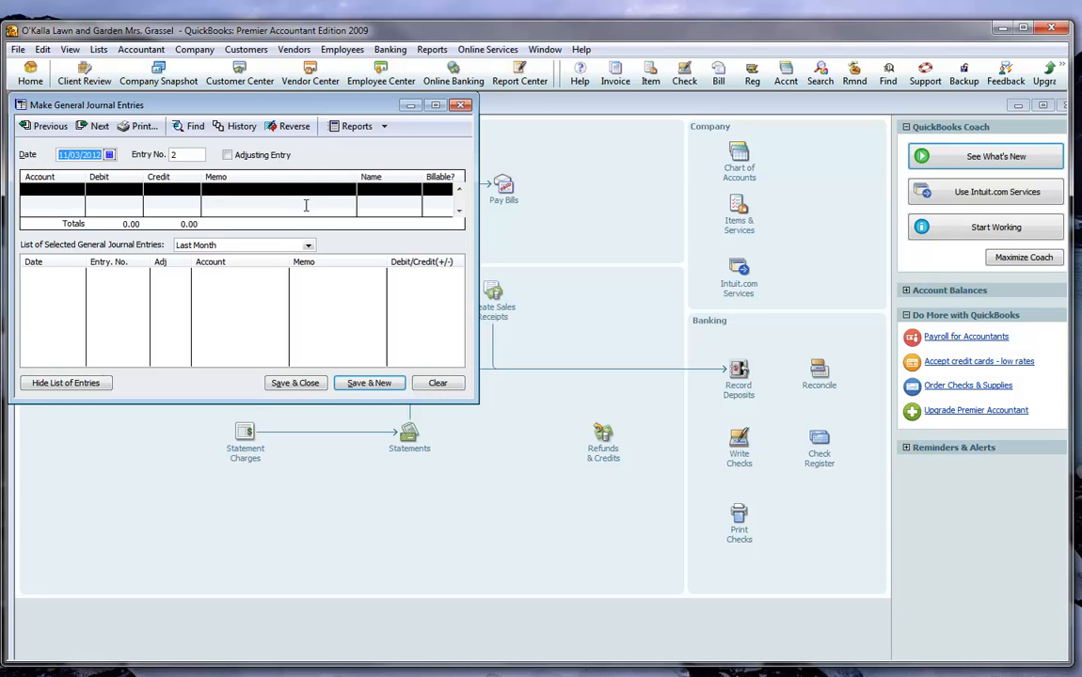
pyautogui.click(72, 188)
pyautogui.click(78, 191)
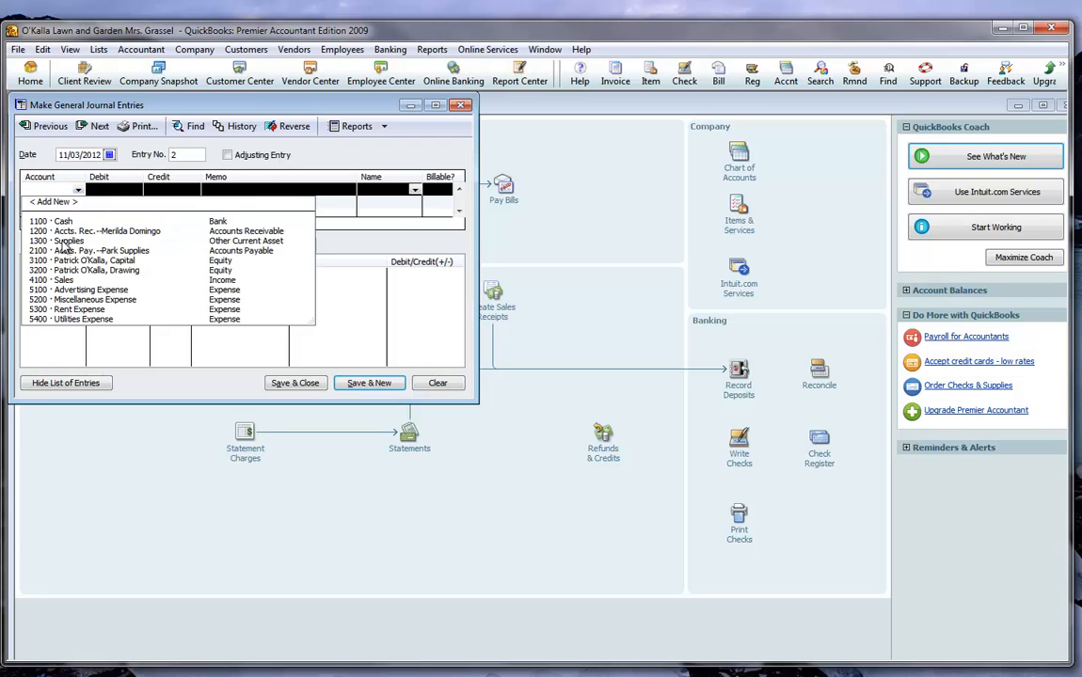
pyautogui.click(59, 241)
pyautogui.click(111, 192)
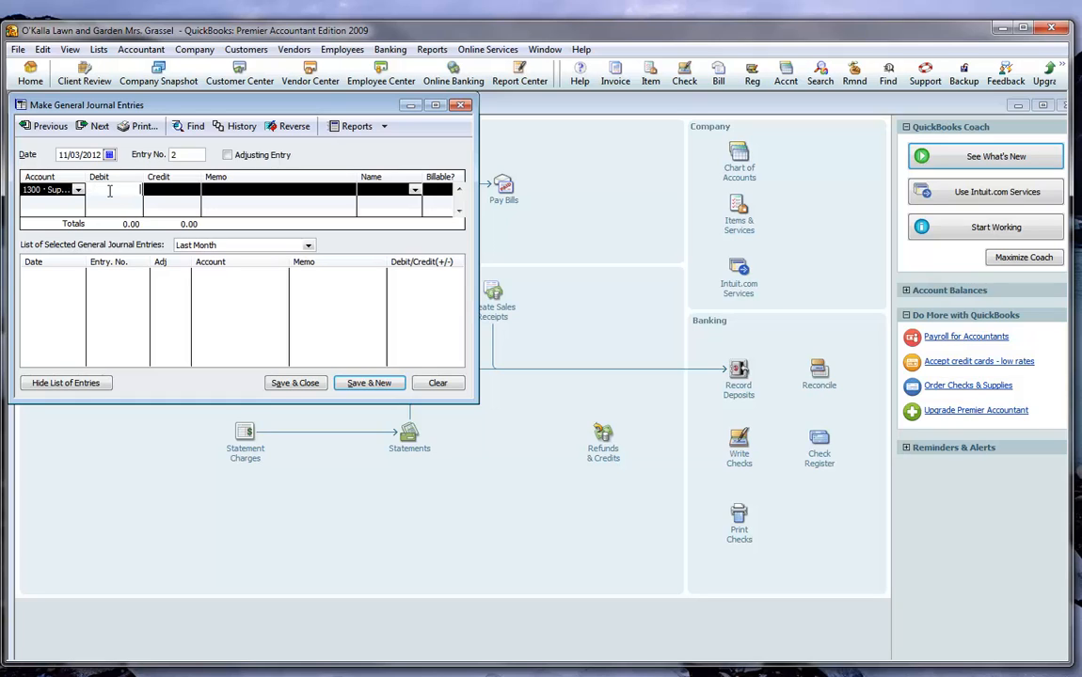
pyautogui.write('400')
pyautogui.press('Tab')
pyautogui.press('Tab')
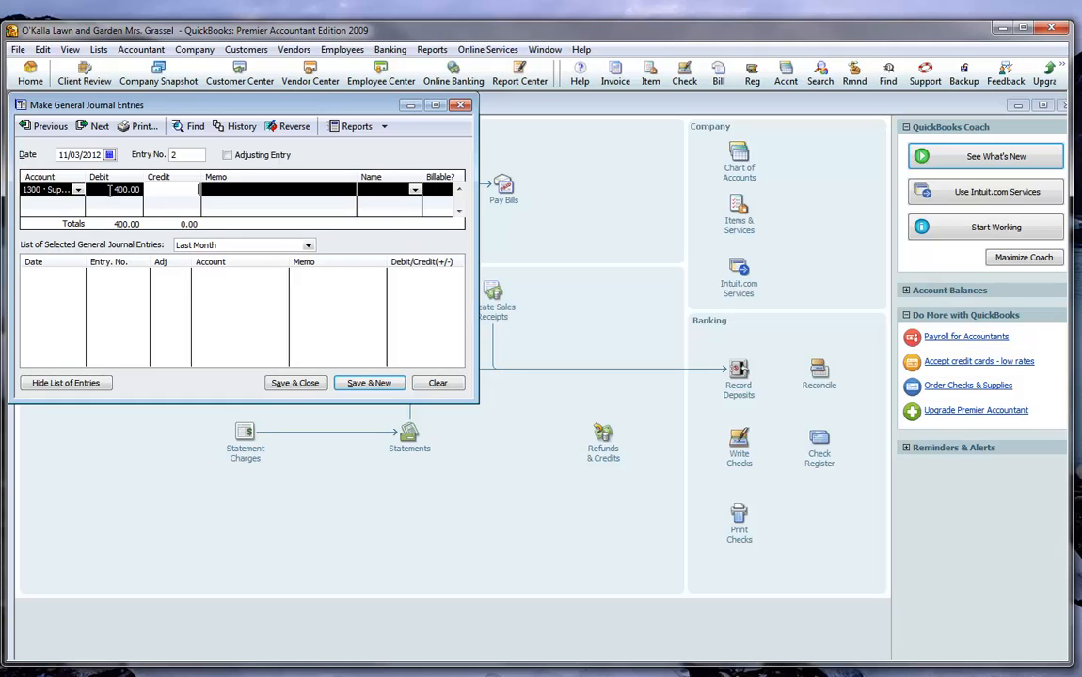
pyautogui.write('c1')
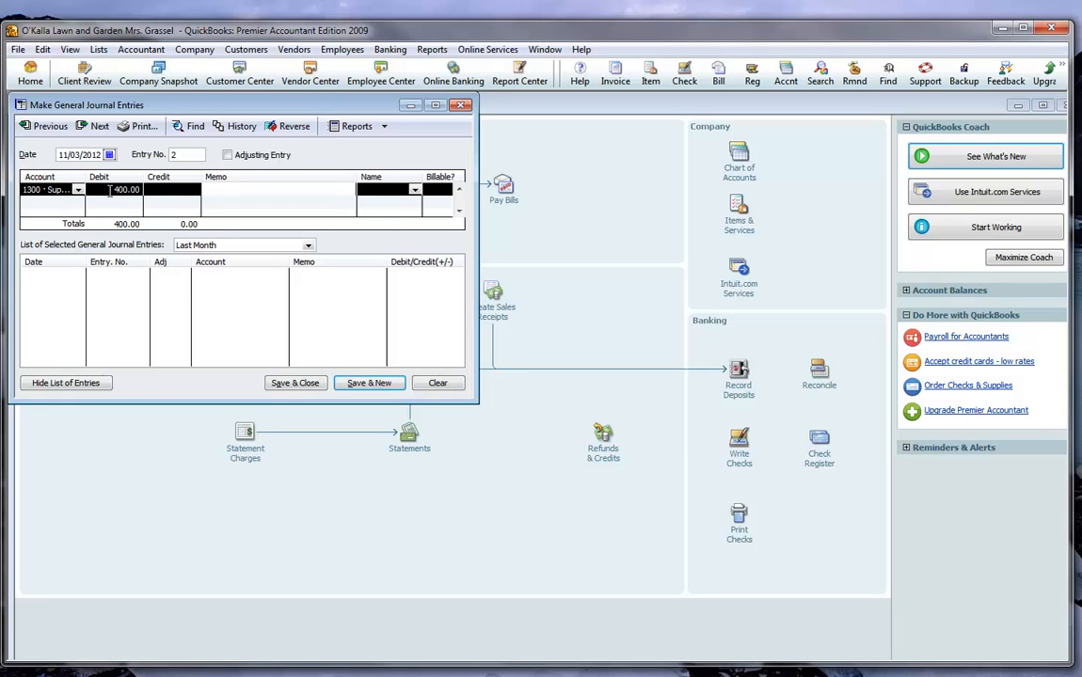
pyautogui.click(52, 202)
pyautogui.click(79, 203)
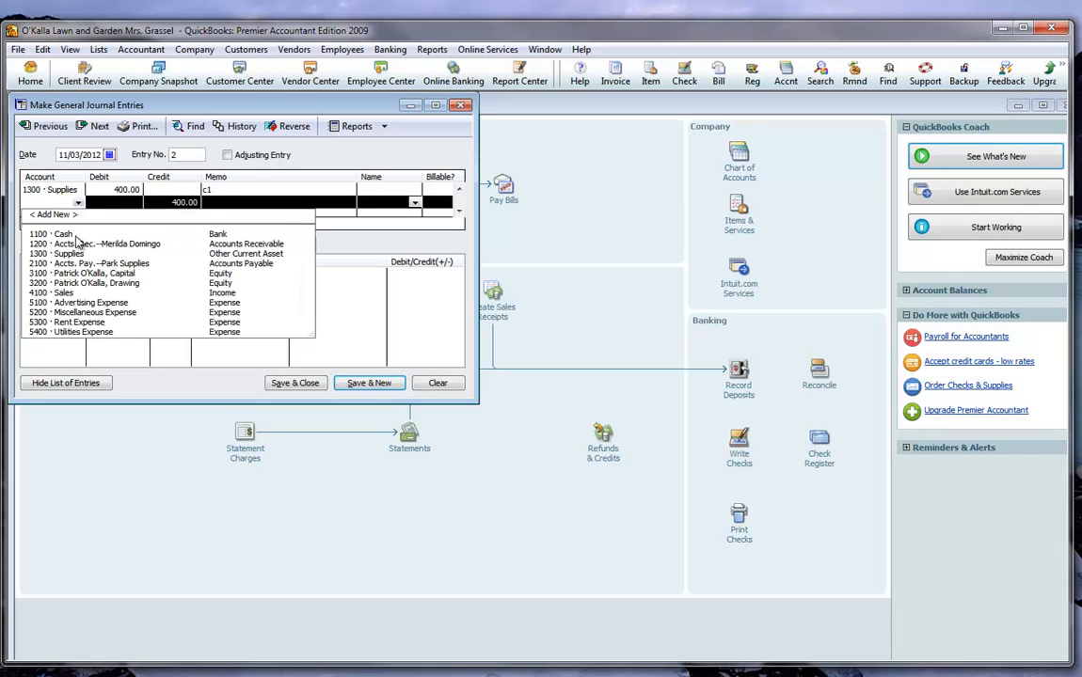
pyautogui.click(56, 234)
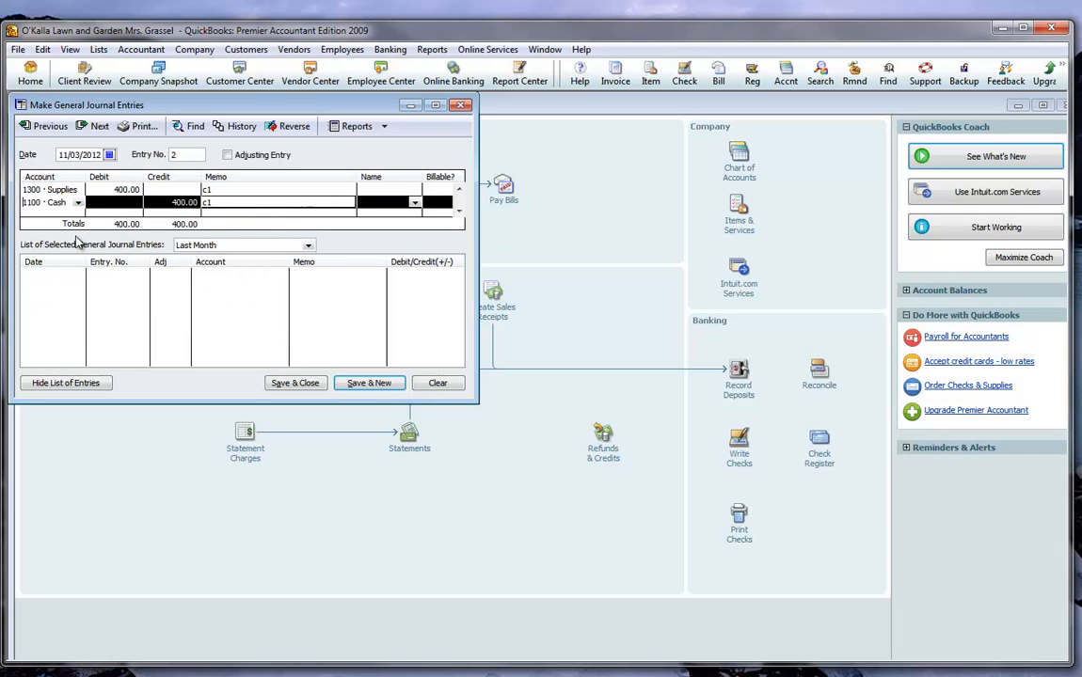
pyautogui.click(242, 190)
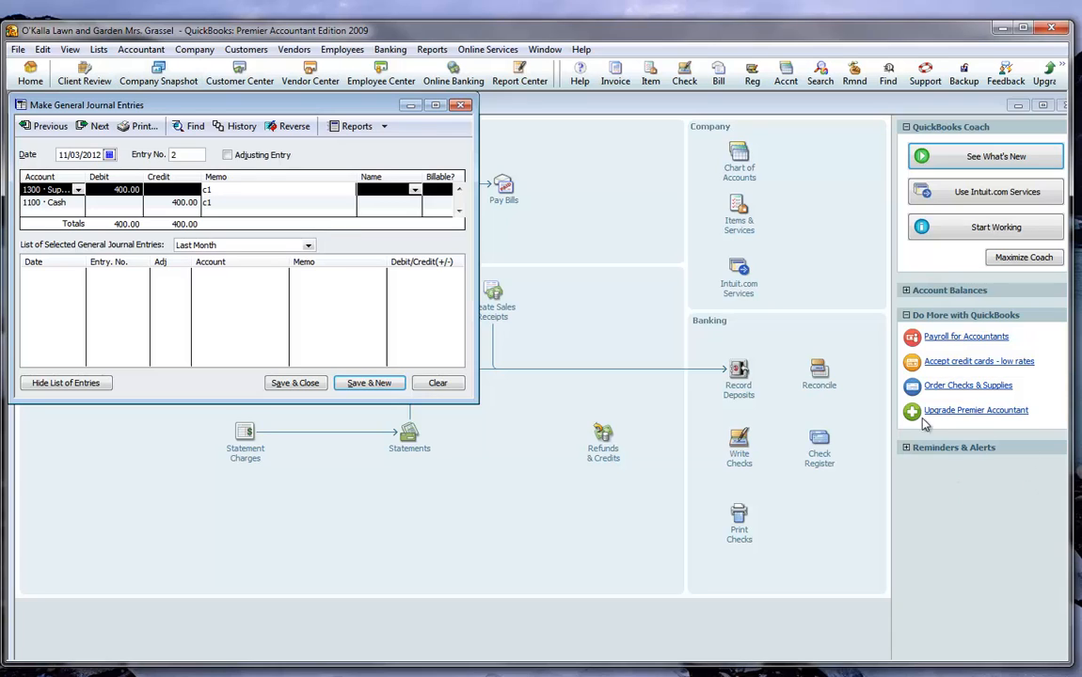
pyautogui.click(438, 383)
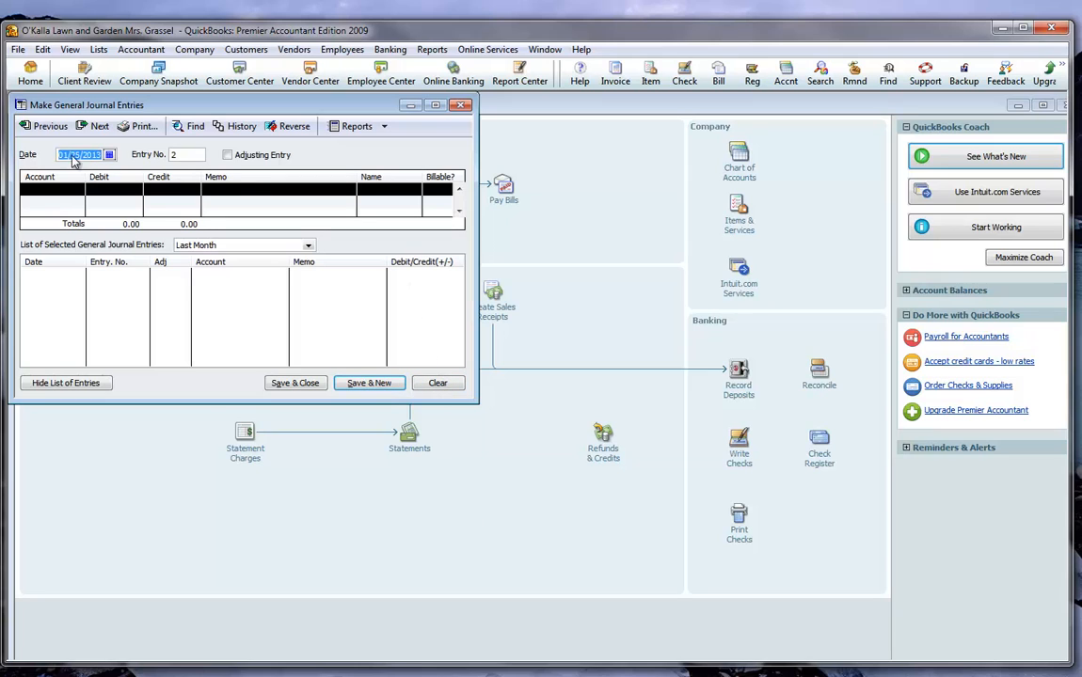
# Set the date of journal entry 2 to 11/03/2012
pyautogui.click(108, 155)
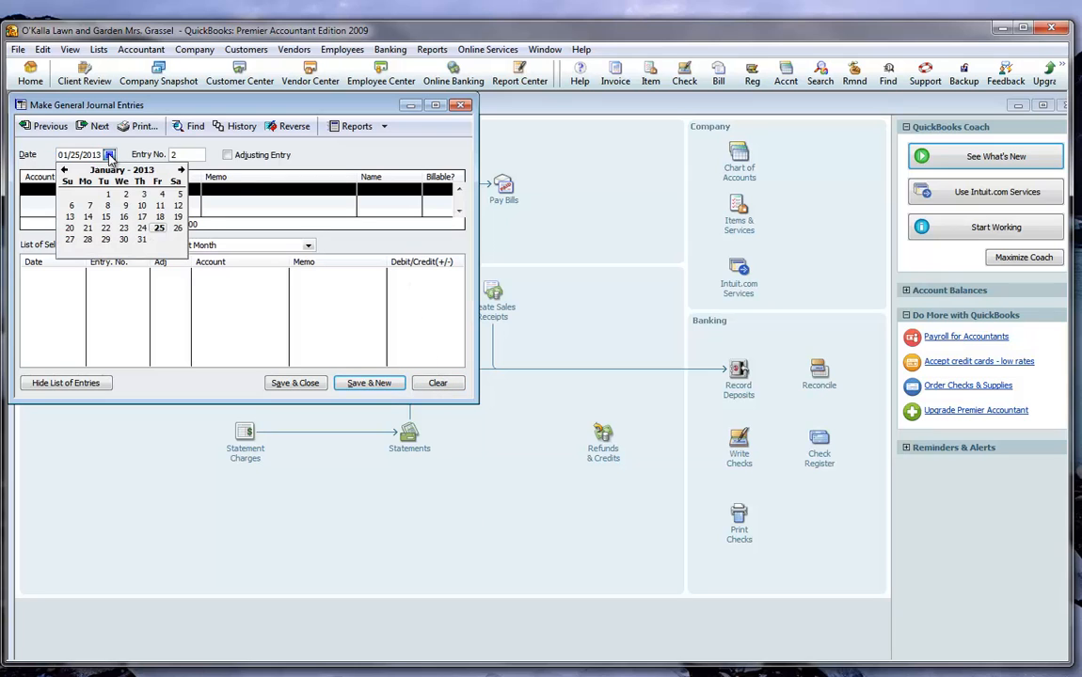
pyautogui.click(64, 170)
pyautogui.click(64, 170)
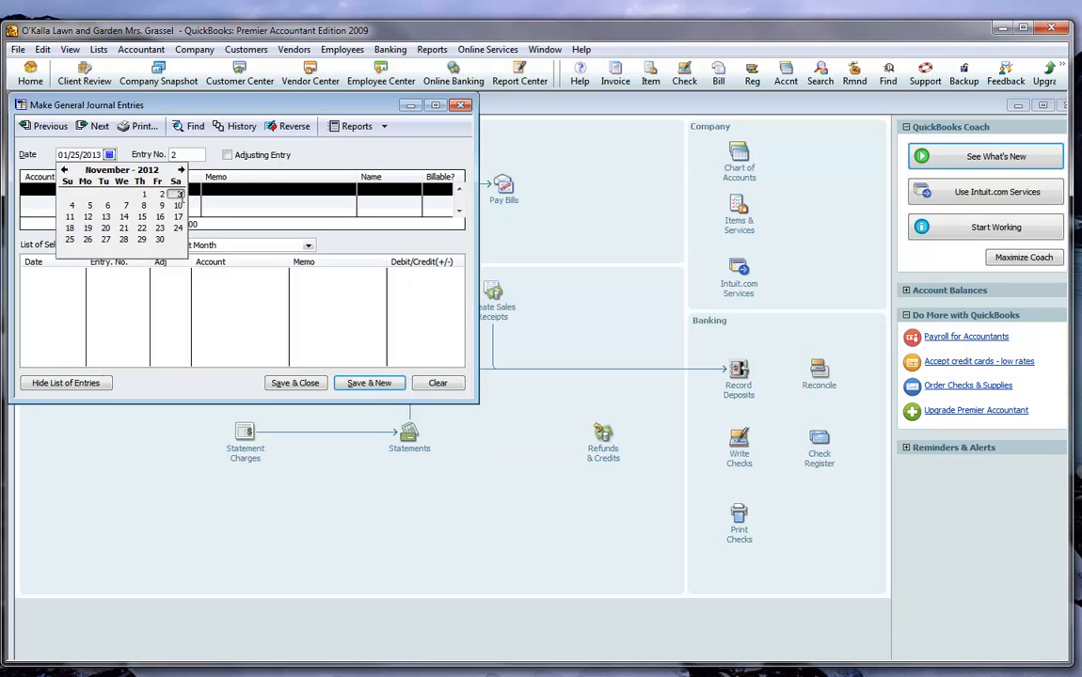
pyautogui.click(179, 194)
# Debit the 1300 Supplies account for 400.00 on the first line with the memo c1
pyautogui.click(79, 190)
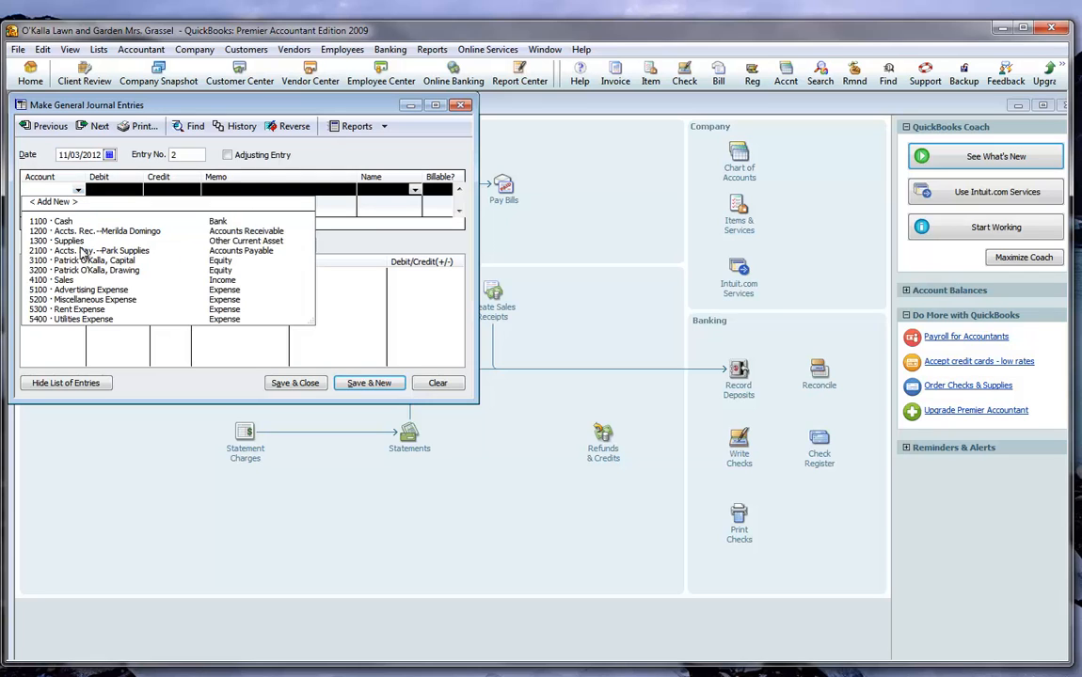
pyautogui.click(71, 243)
pyautogui.press('Tab')
pyautogui.write('400')
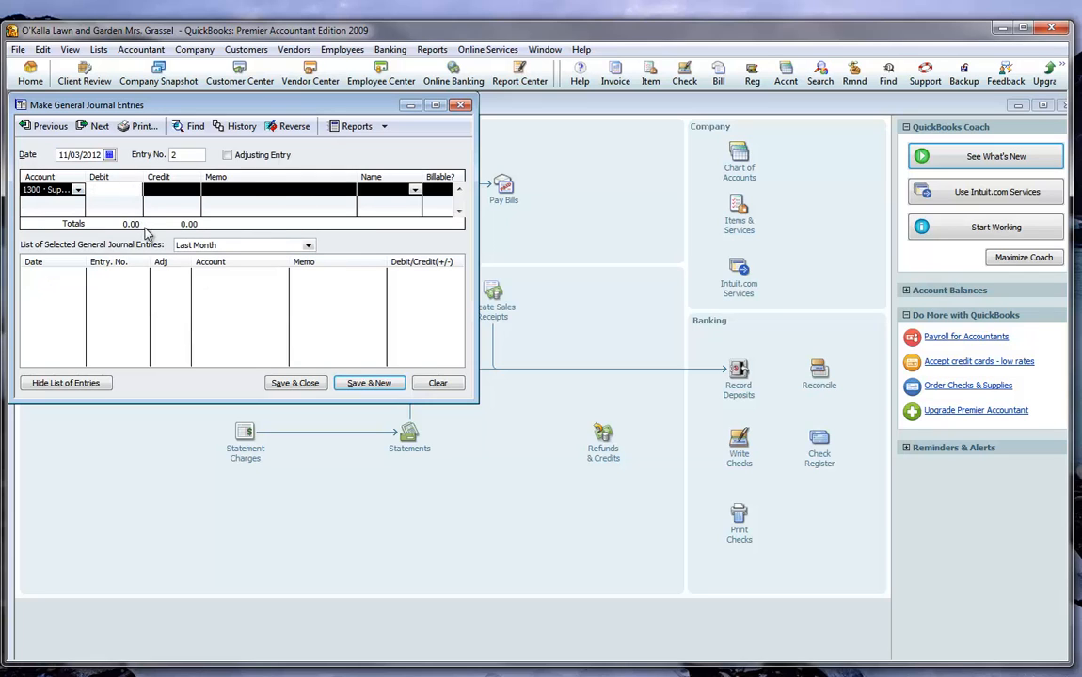
pyautogui.press('Tab')
pyautogui.press('Tab')
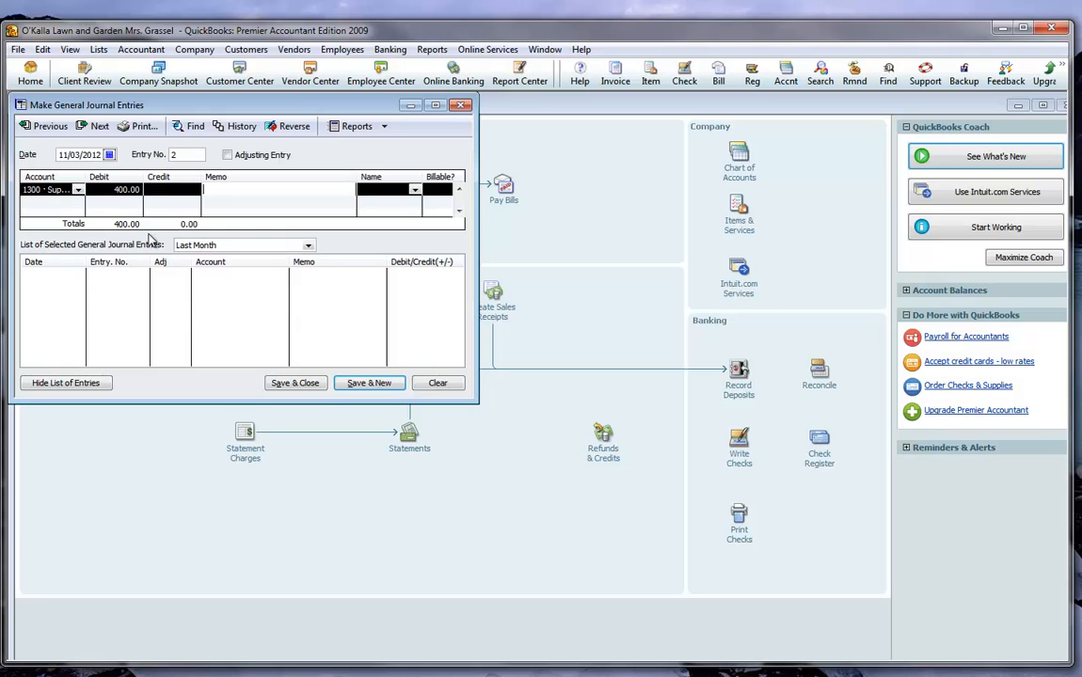
pyautogui.write('c1')
# Credit the 400.00 to the 1100 Cash account on the second line, then save the entry and start a new one
pyautogui.click(66, 202)
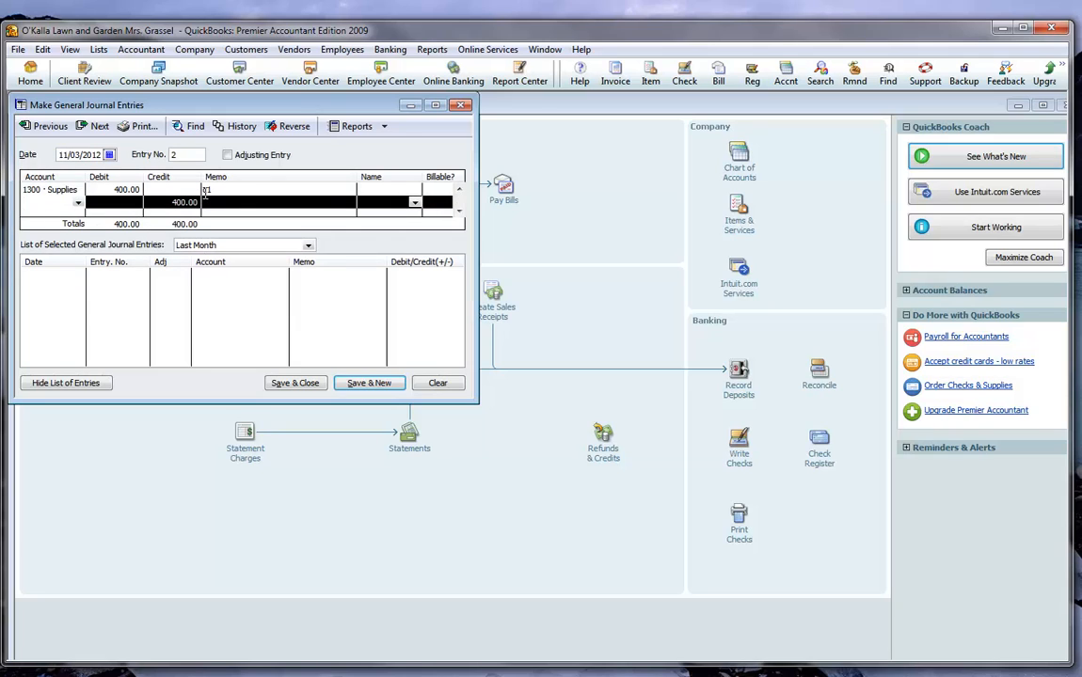
pyautogui.click(77, 201)
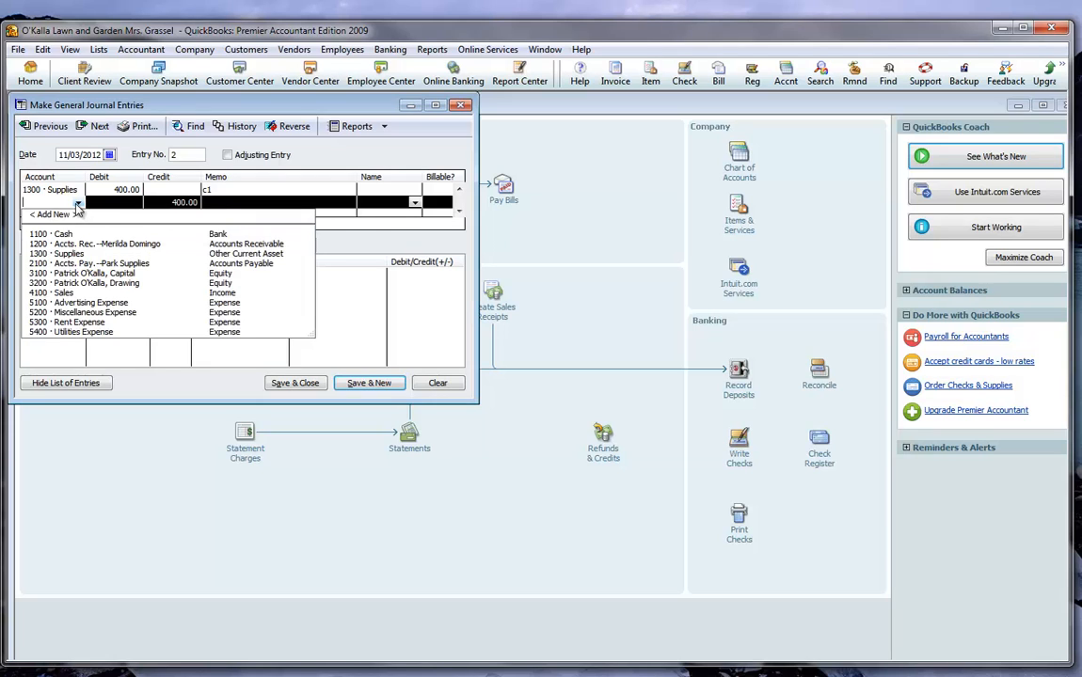
pyautogui.click(68, 234)
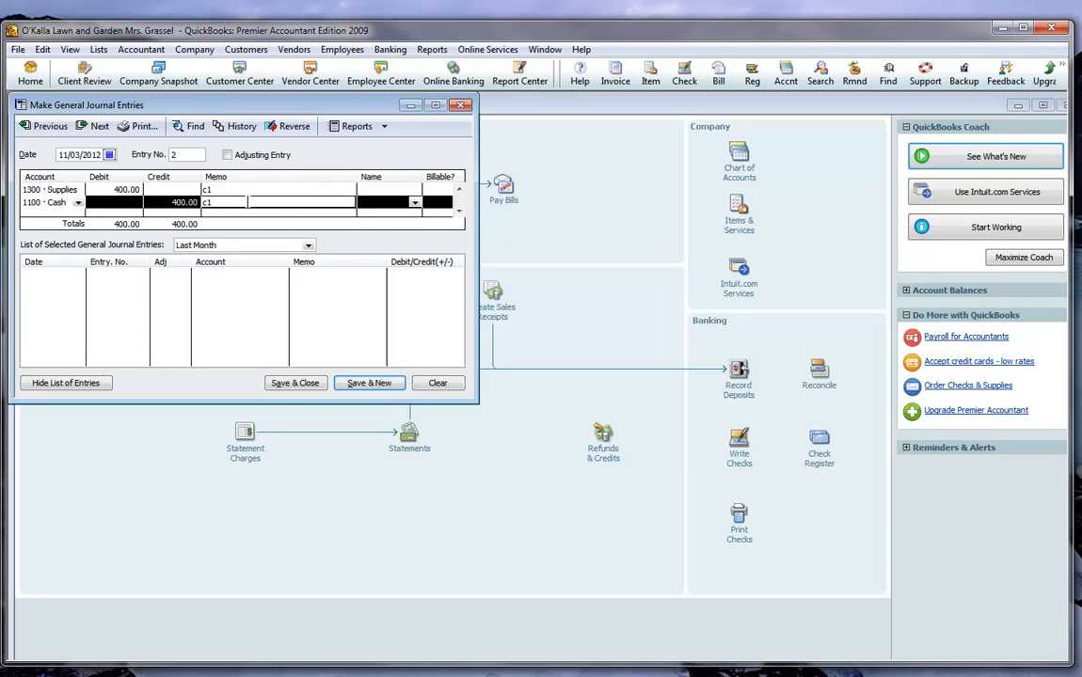
pyautogui.click(130, 202)
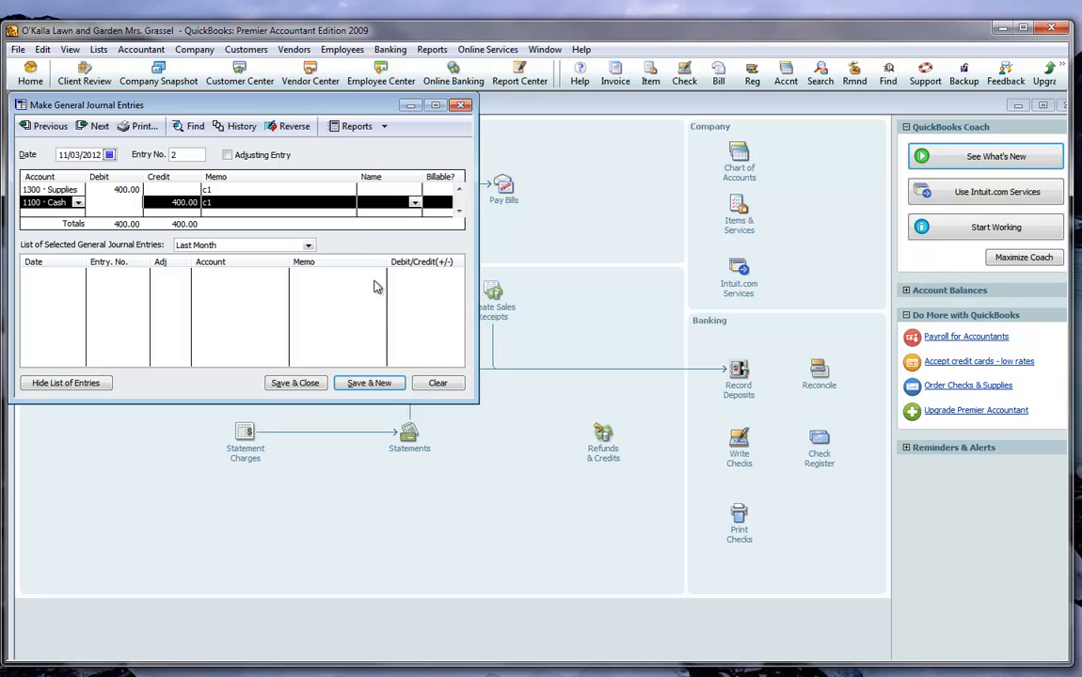
pyautogui.click(373, 384)
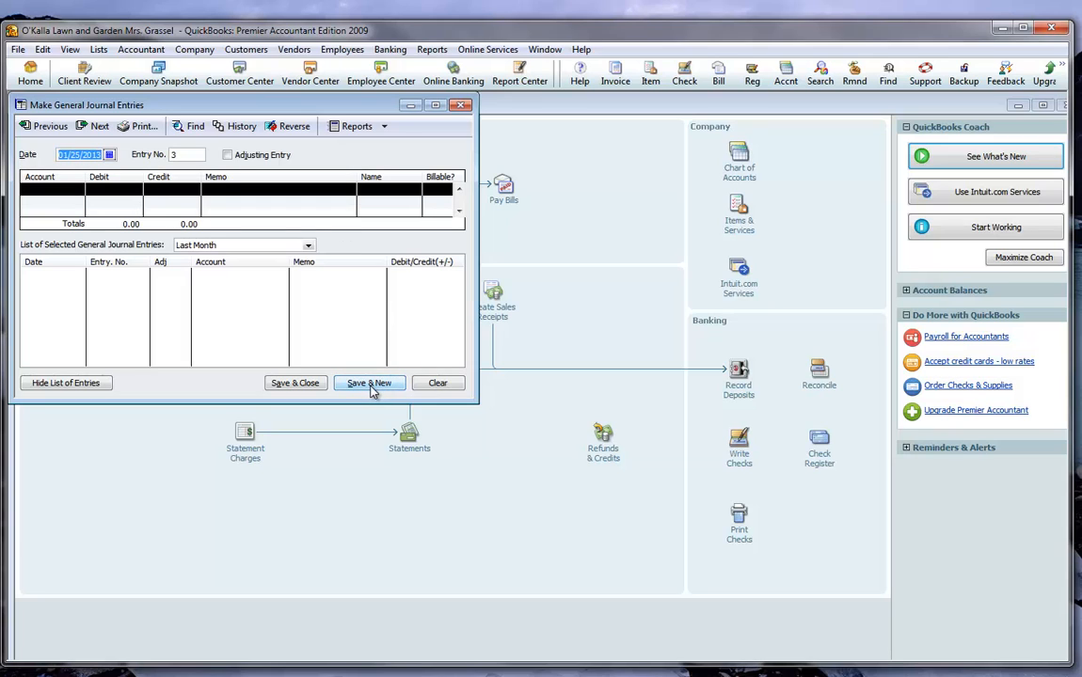